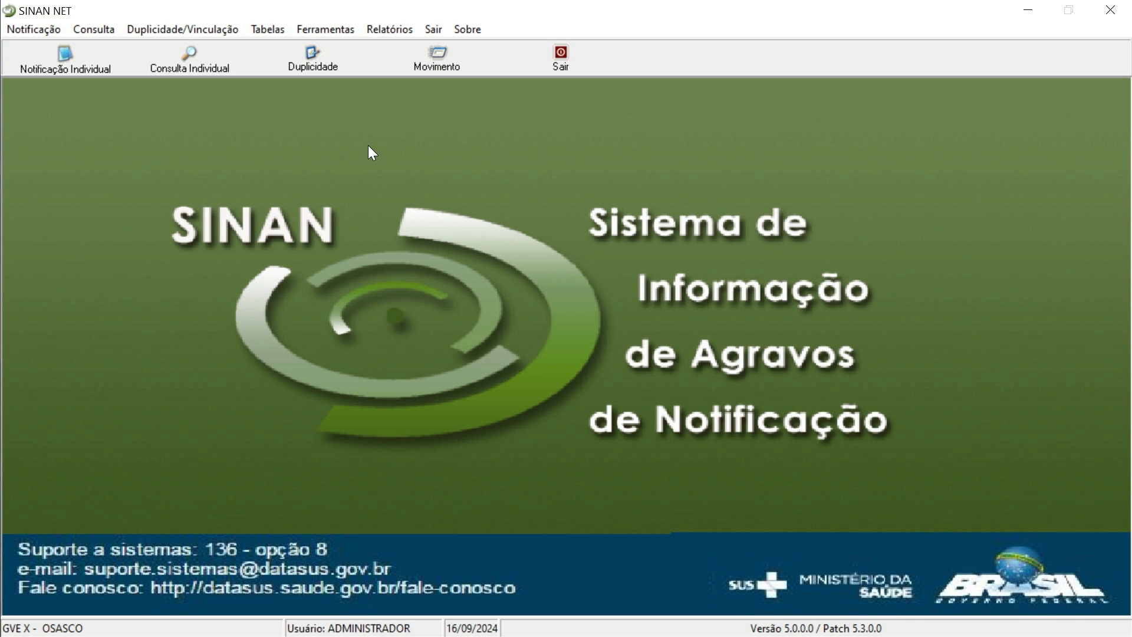
Step: Open the Realizar Backup form from Ferramentas > Backup
left_click(340, 34)
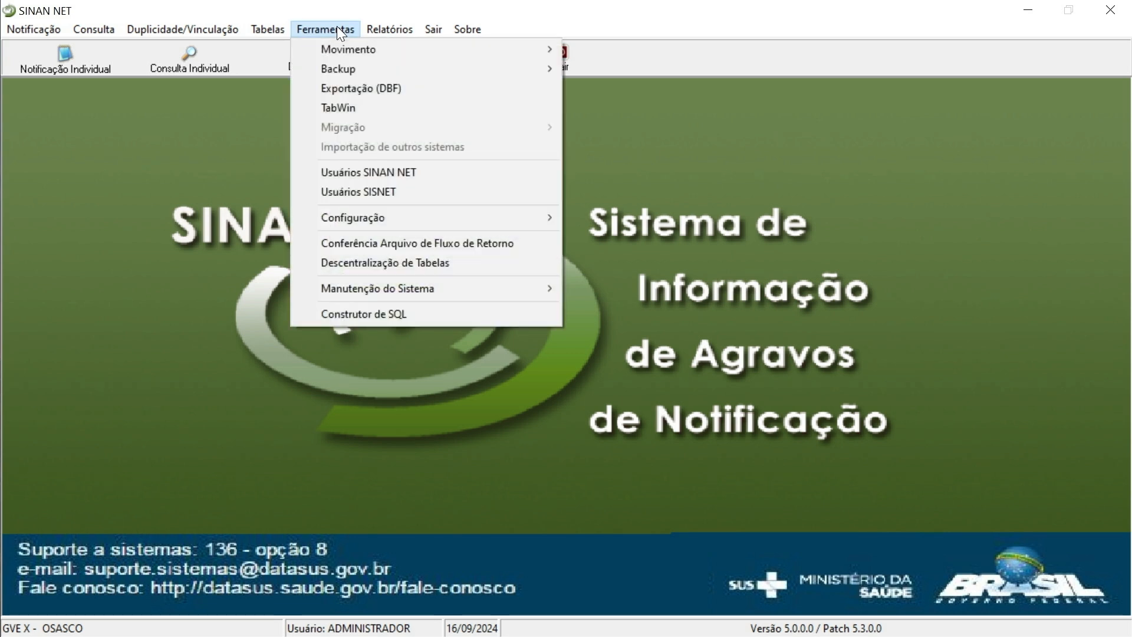
mouse_move(334, 69)
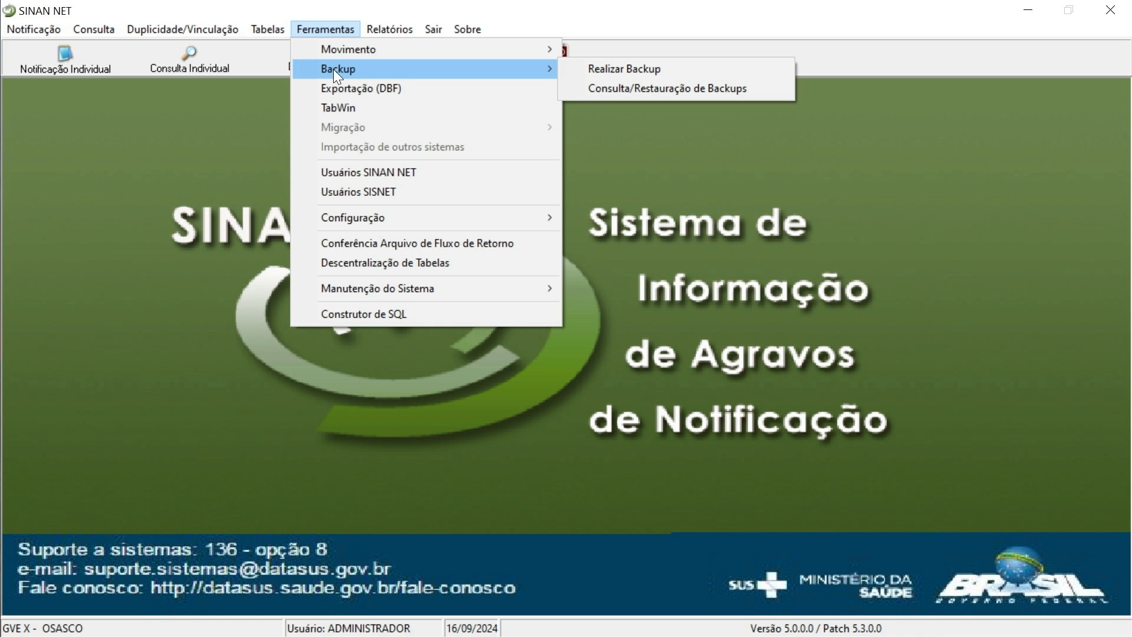
left_click(628, 69)
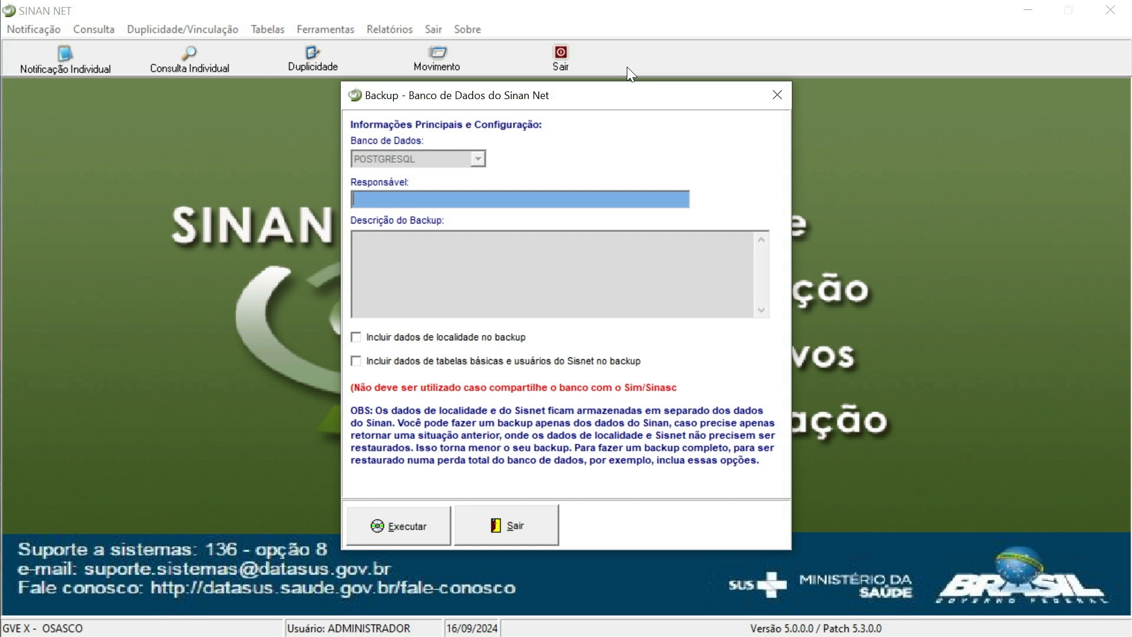
Step: Enter the responsible person's name and 'rotina' as the backup description
type("ANA MARIA")
left_click(473, 247)
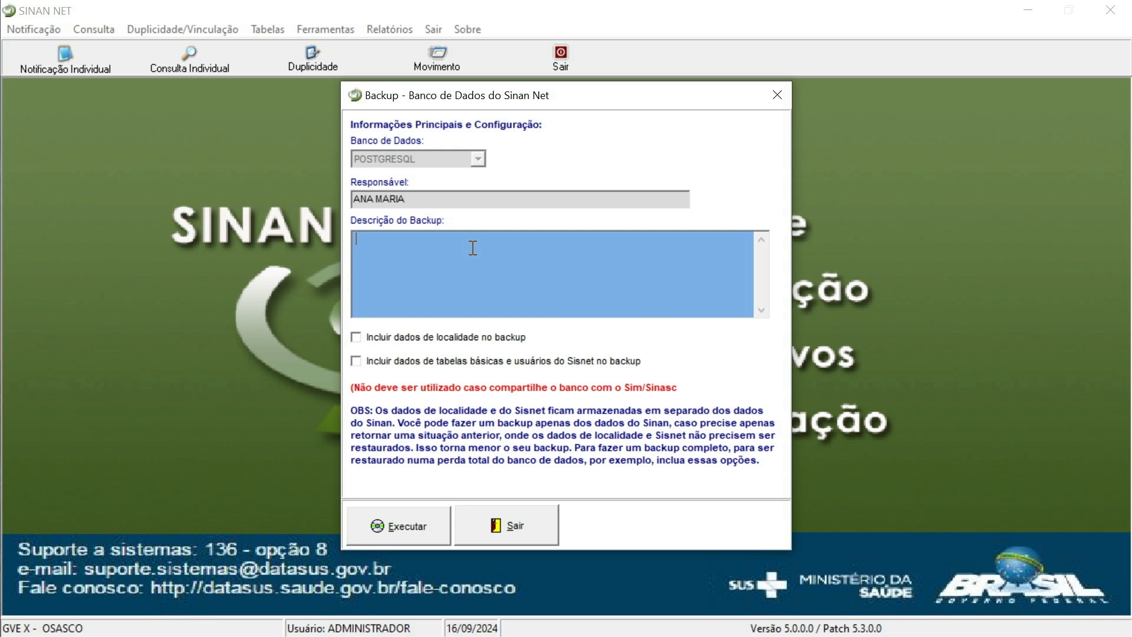
type("rotina")
Step: Tick both the locality data and Sisnet basic tables and users backup options
left_click(358, 338)
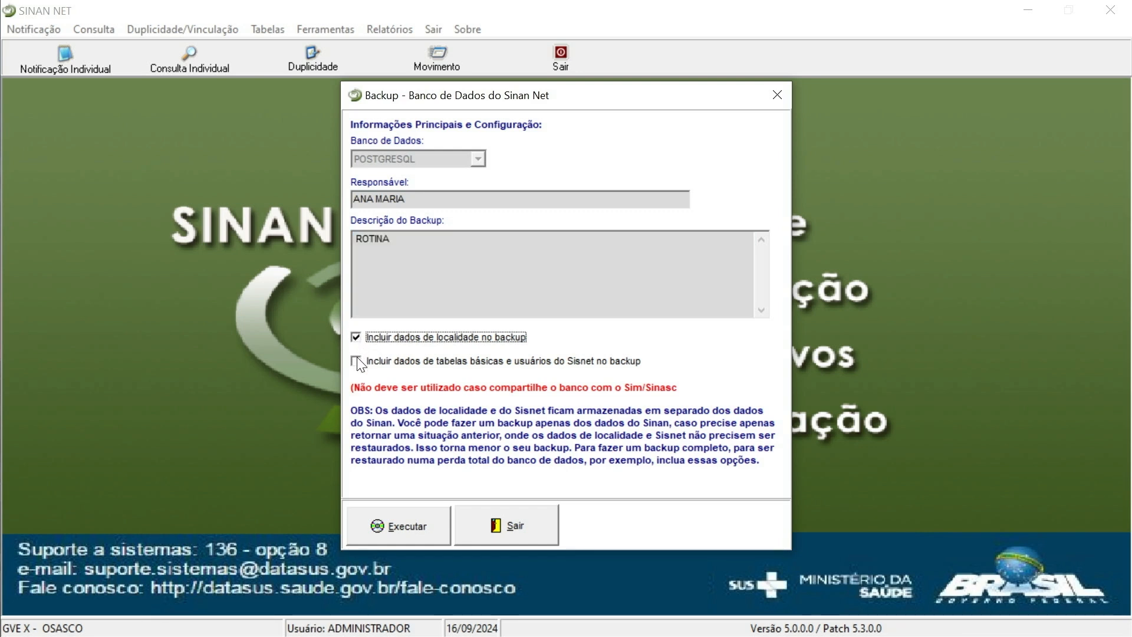
left_click(357, 363)
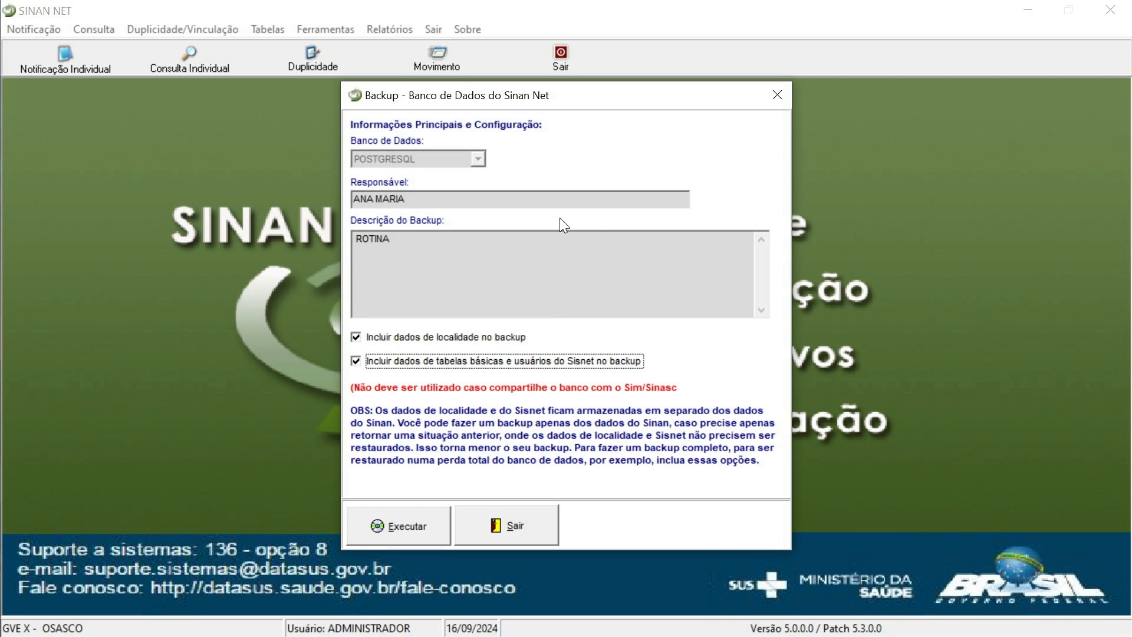
left_click(361, 337)
left_click(356, 361)
left_click(356, 337)
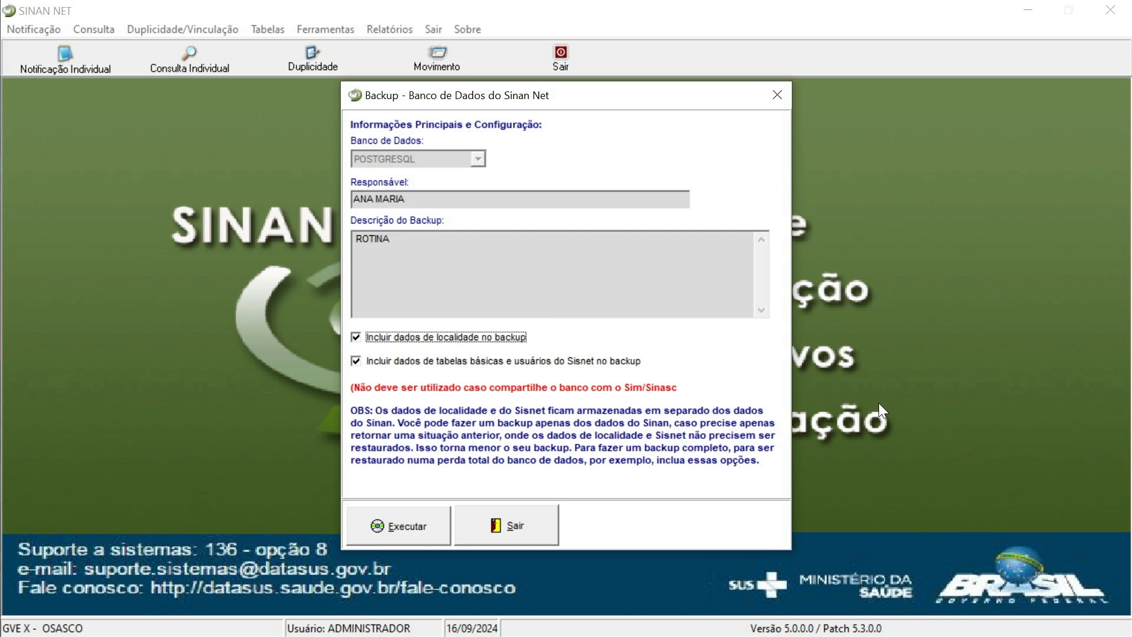
Step: Execute the backup and confirm every prompt until SINAN NET closes
left_click(406, 526)
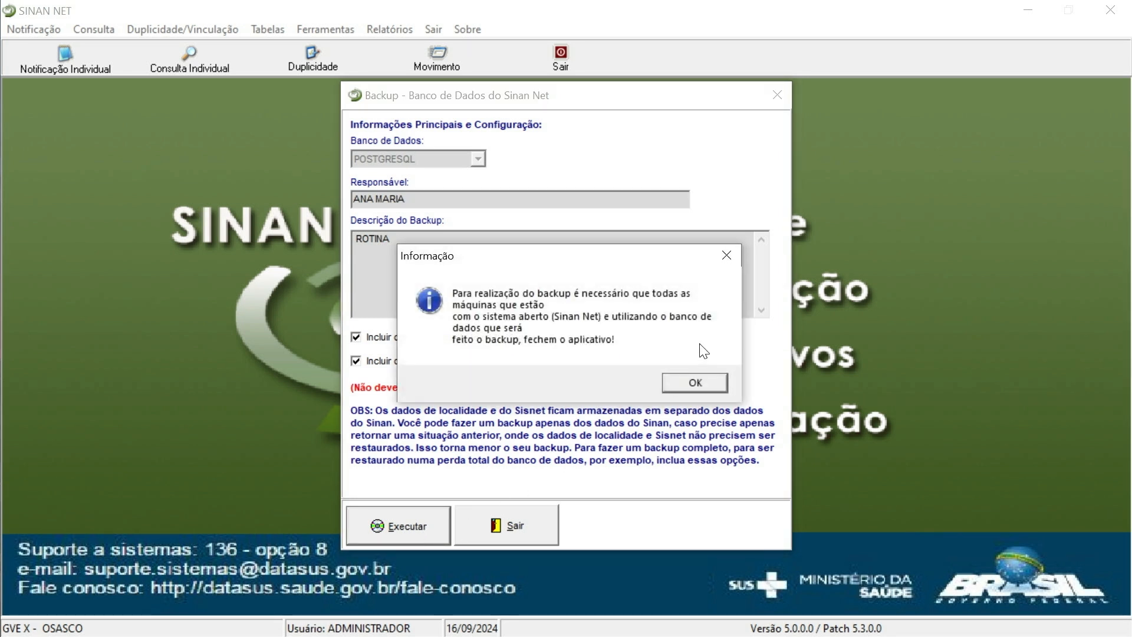
left_click(695, 383)
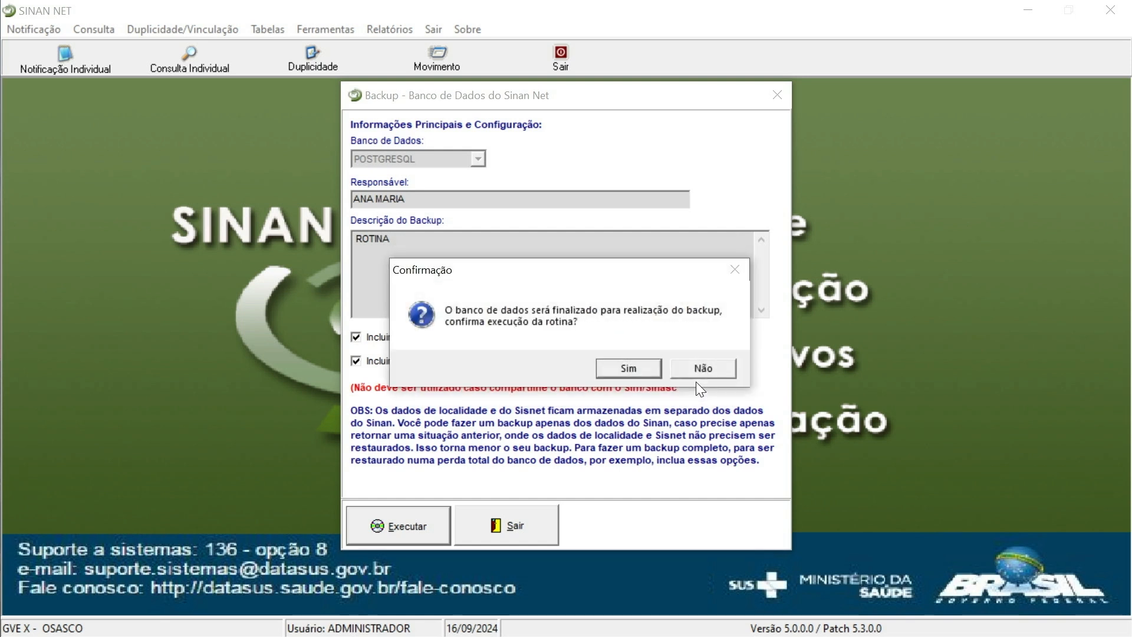
left_click(633, 366)
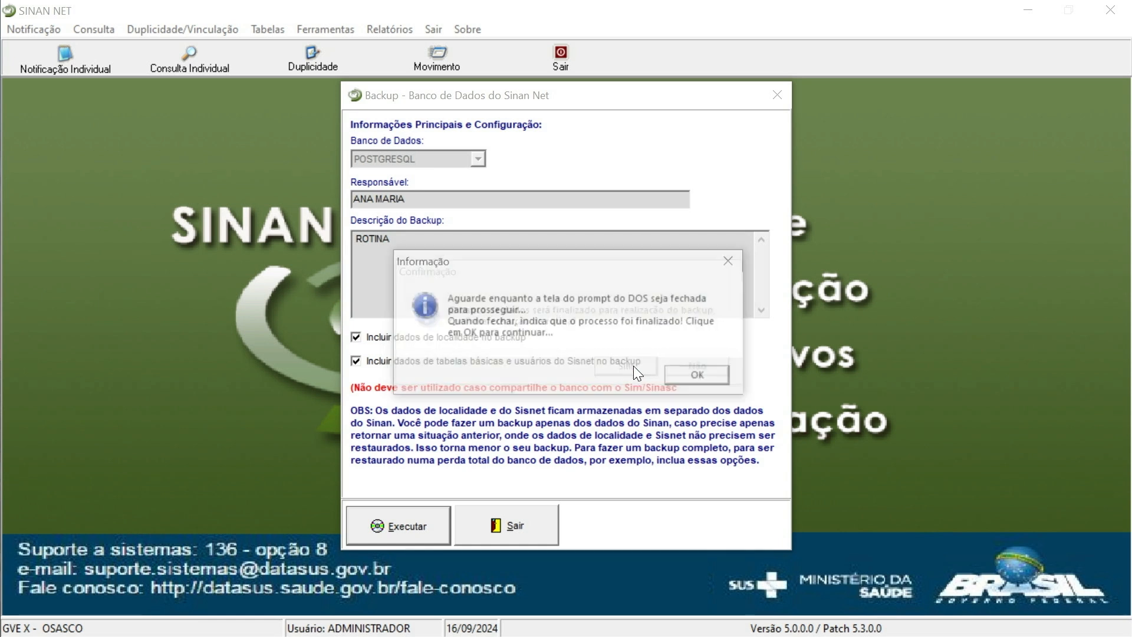
left_click(703, 376)
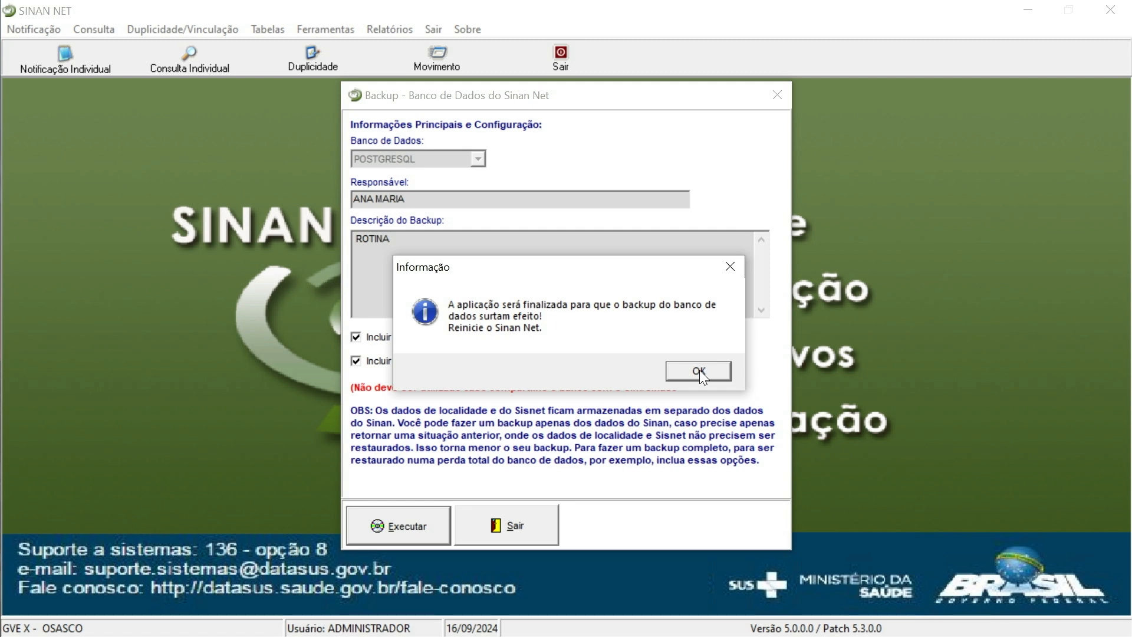
left_click(699, 370)
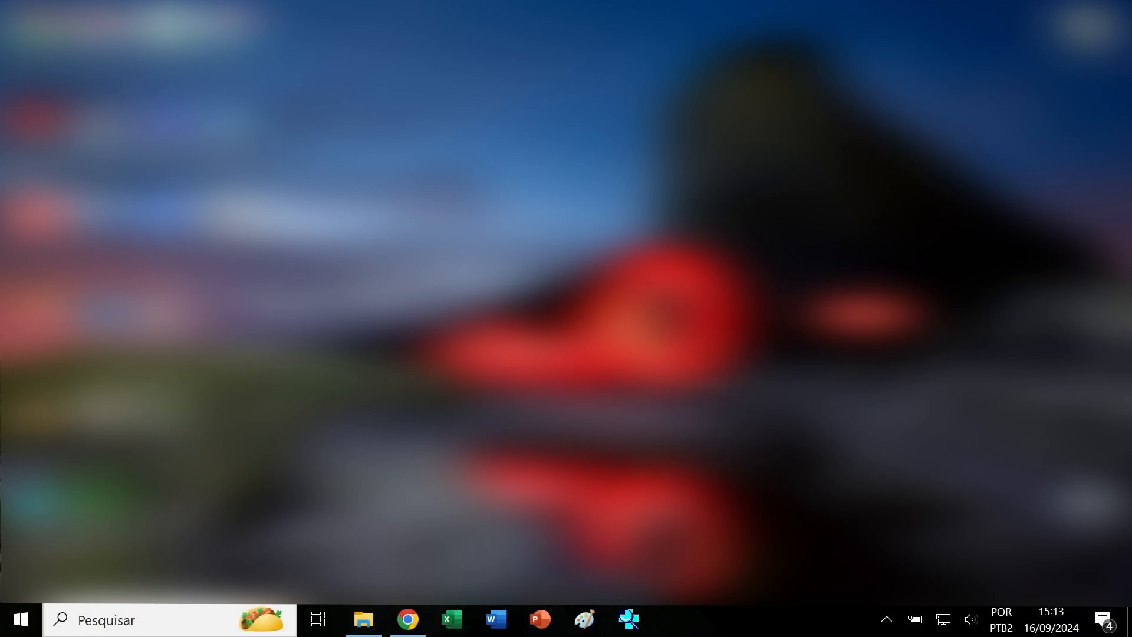
Step: Browse File Explorer to C:\SinanNet\BatBackup\Arquivos
left_click(366, 622)
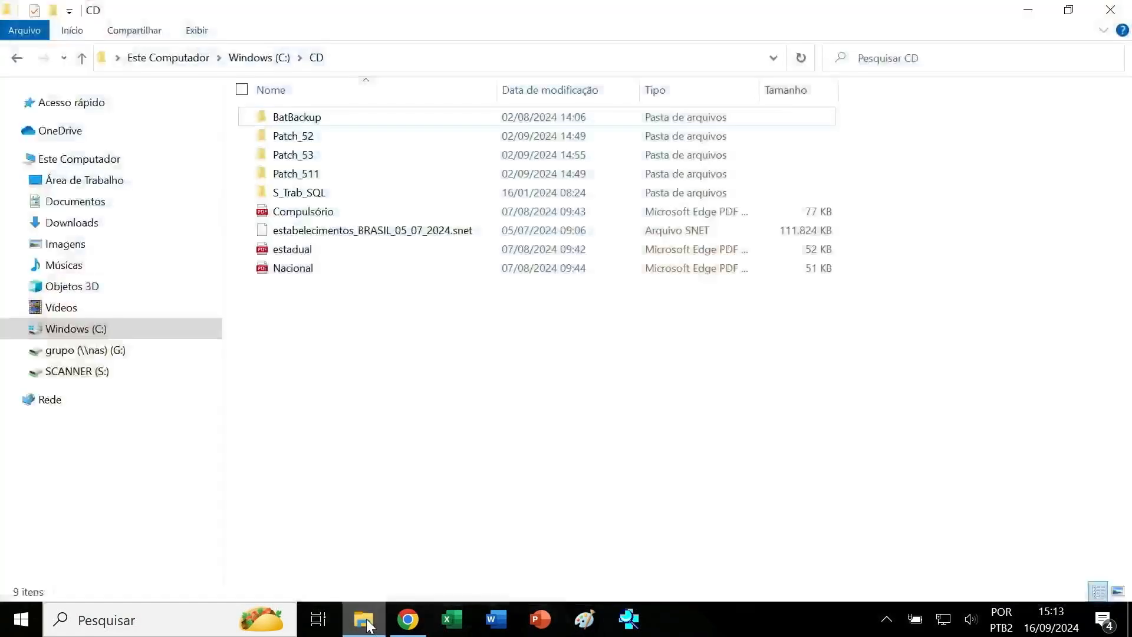
left_click(69, 330)
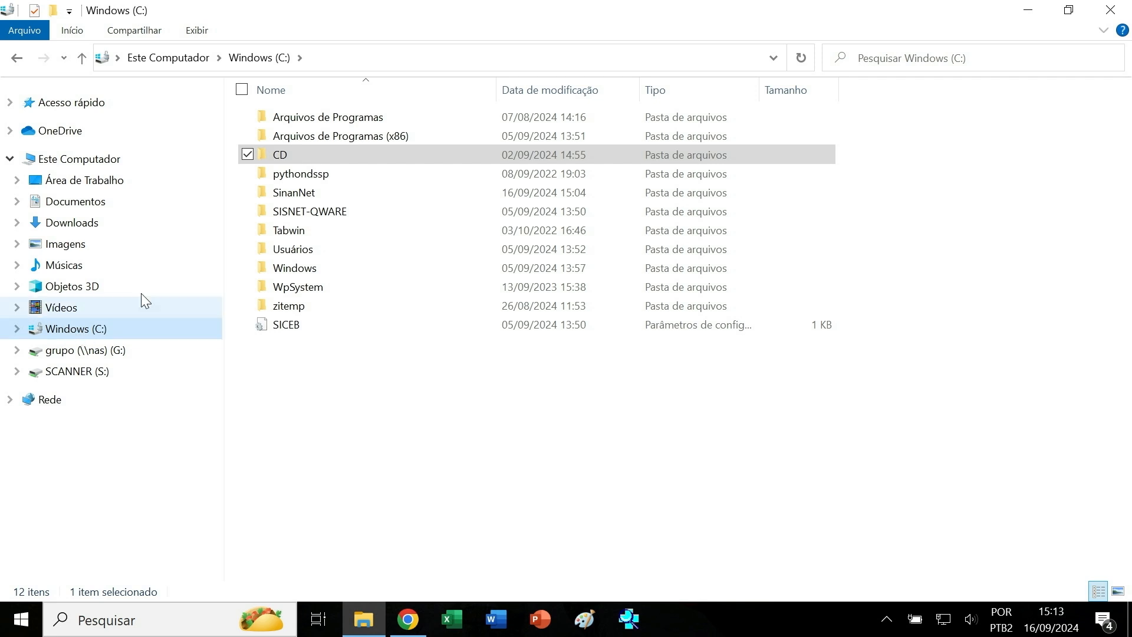
double_click(284, 194)
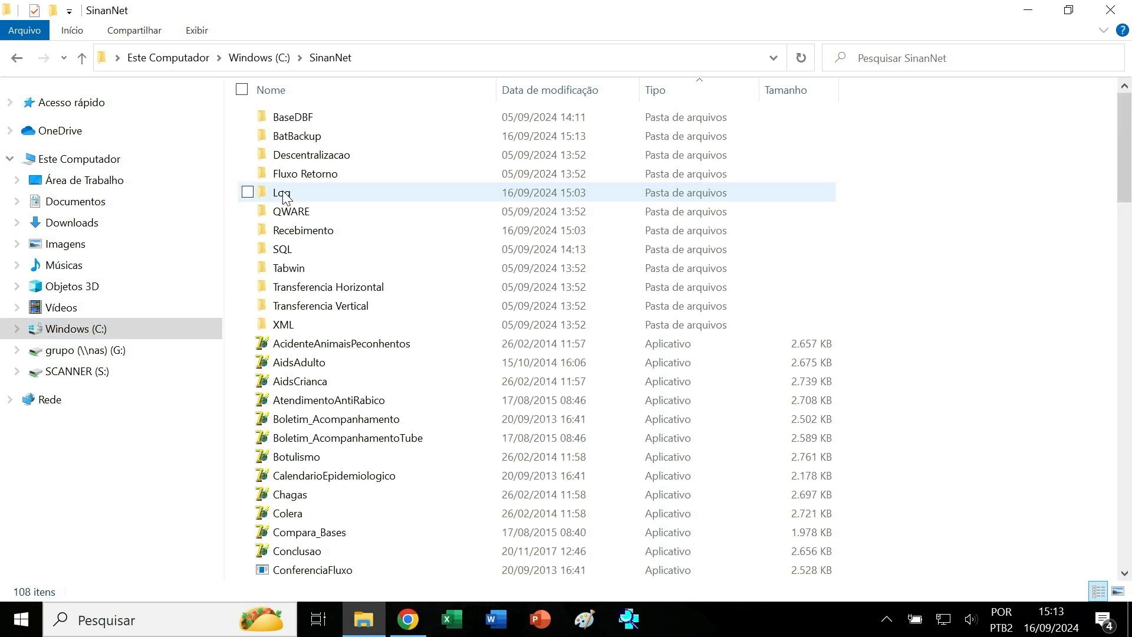
double_click(298, 139)
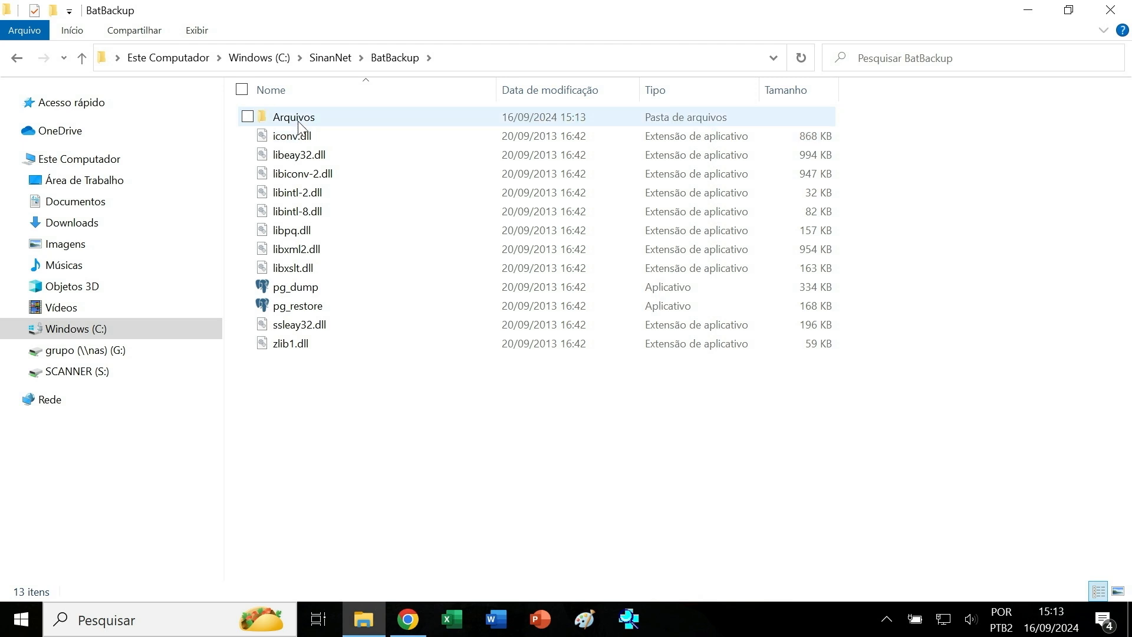
double_click(298, 118)
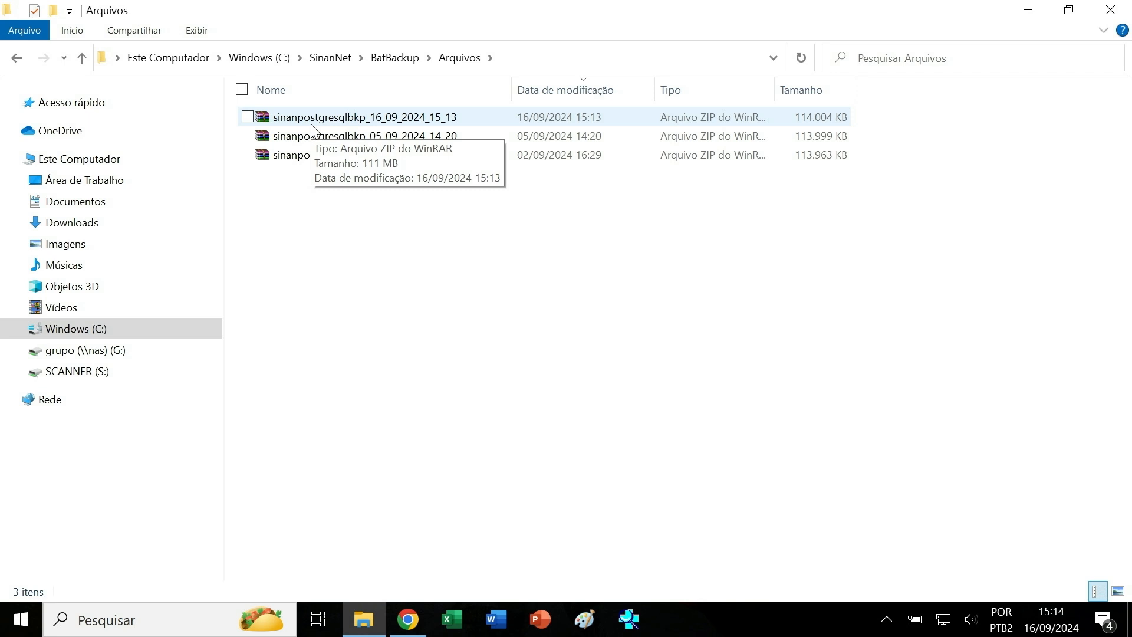
Step: Append '_apos_receb_tab_agravos' to the newest backup zip's name and widen the Nome column
left_click(457, 124)
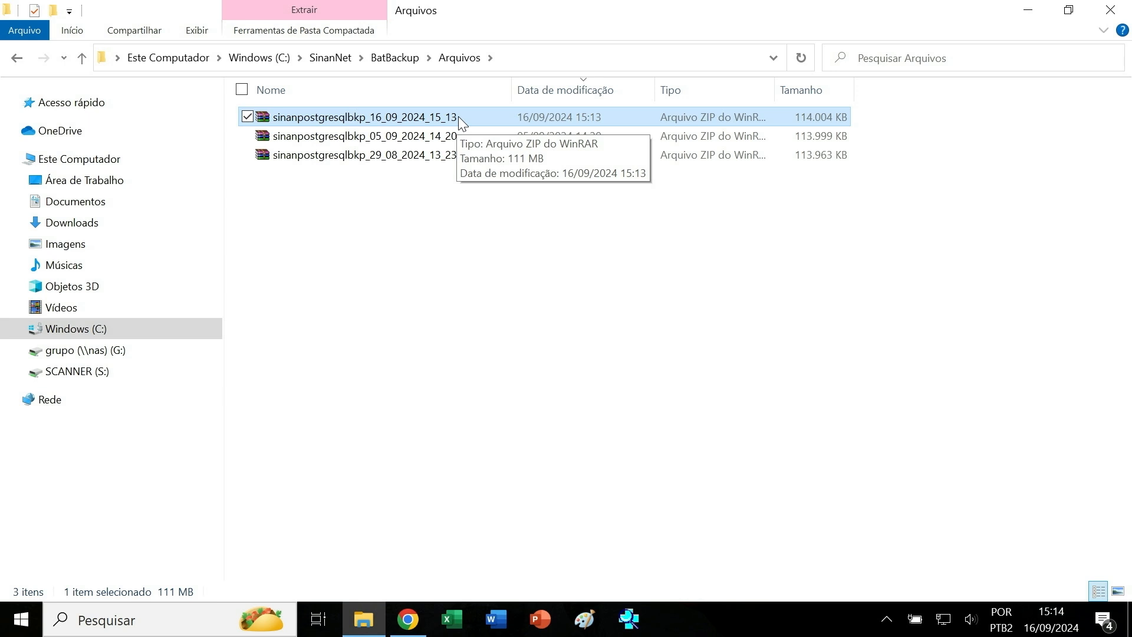
left_click(458, 115)
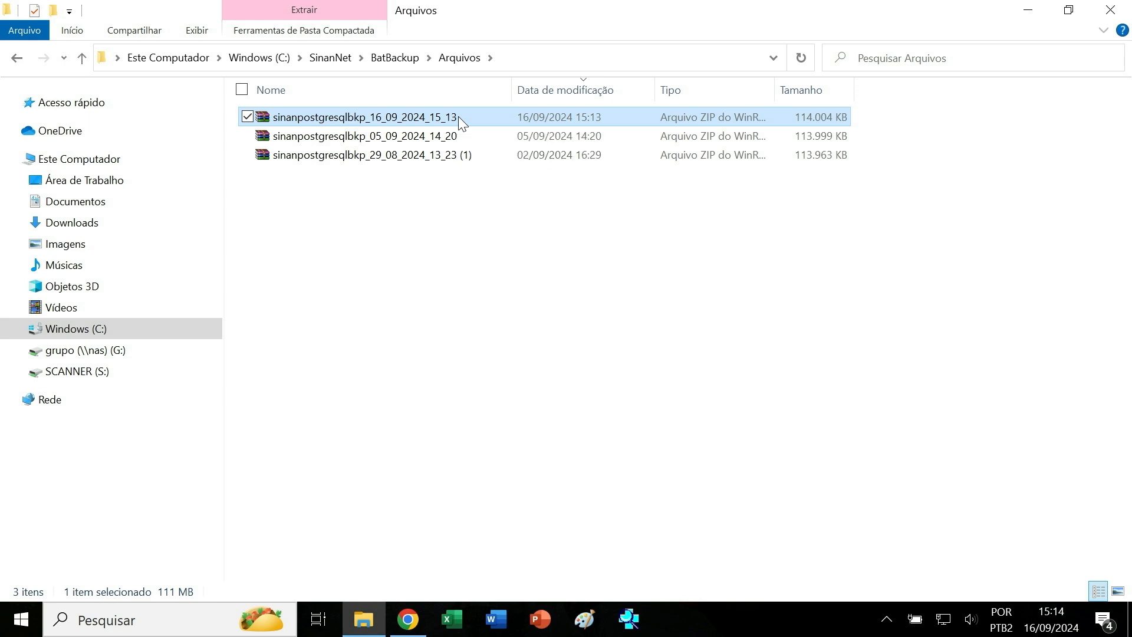
left_click(462, 117)
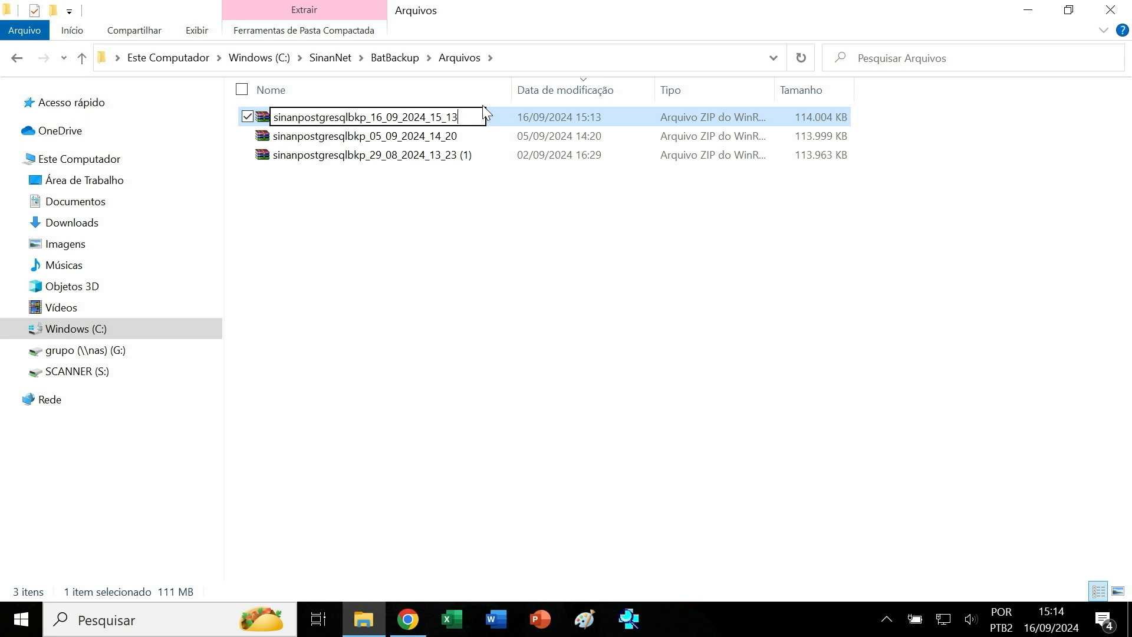
type("_")
type("apos_receb")
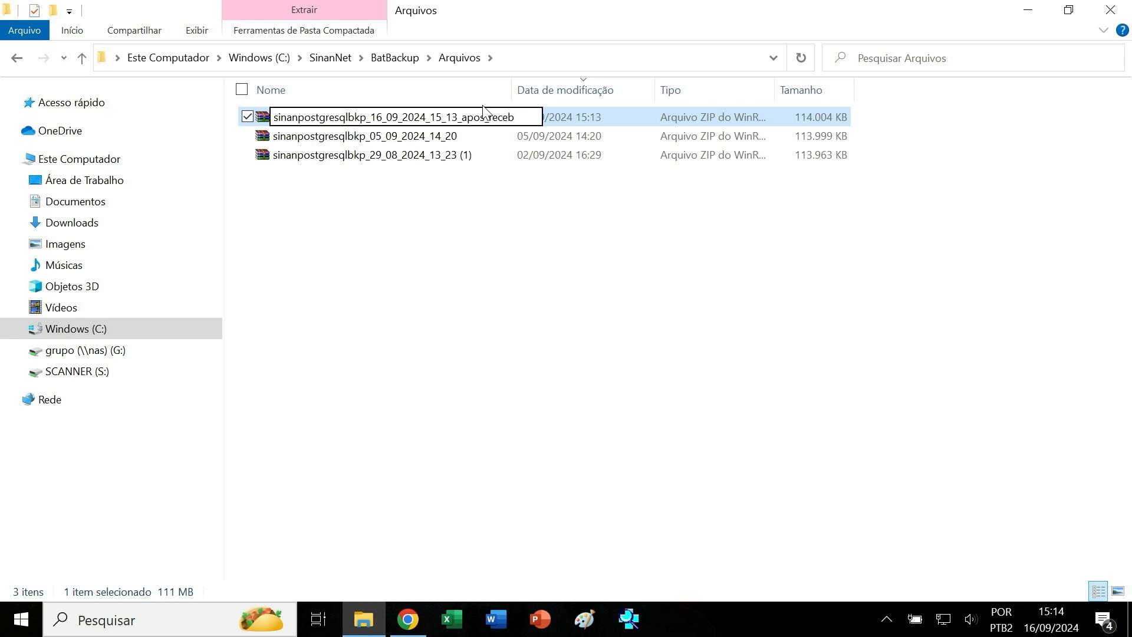
type("_tab_agravos")
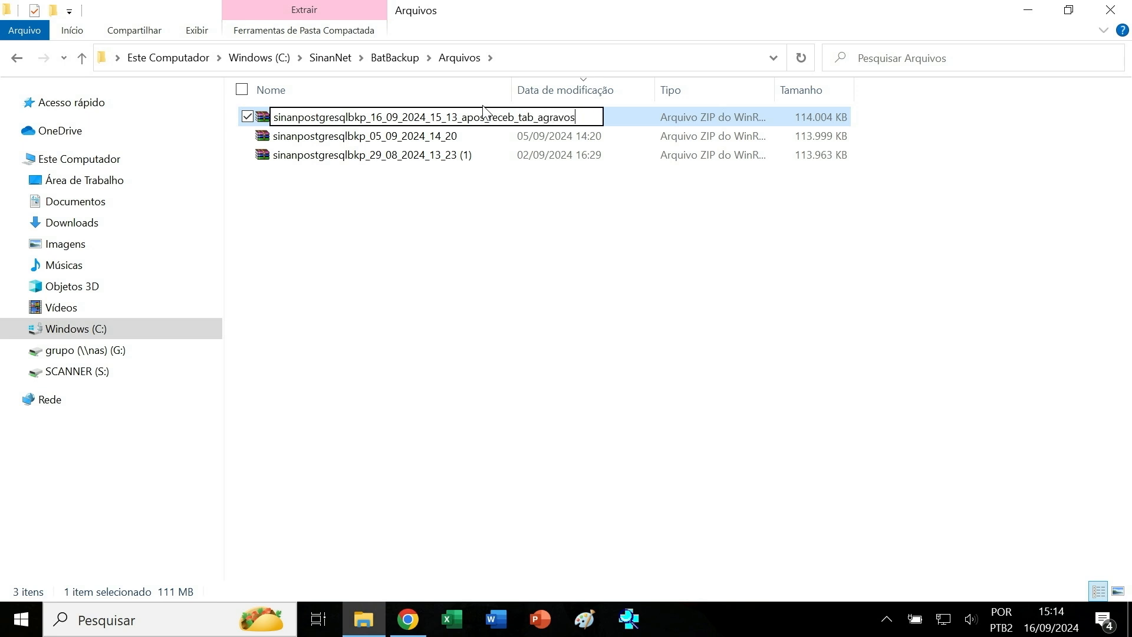
left_click(480, 295)
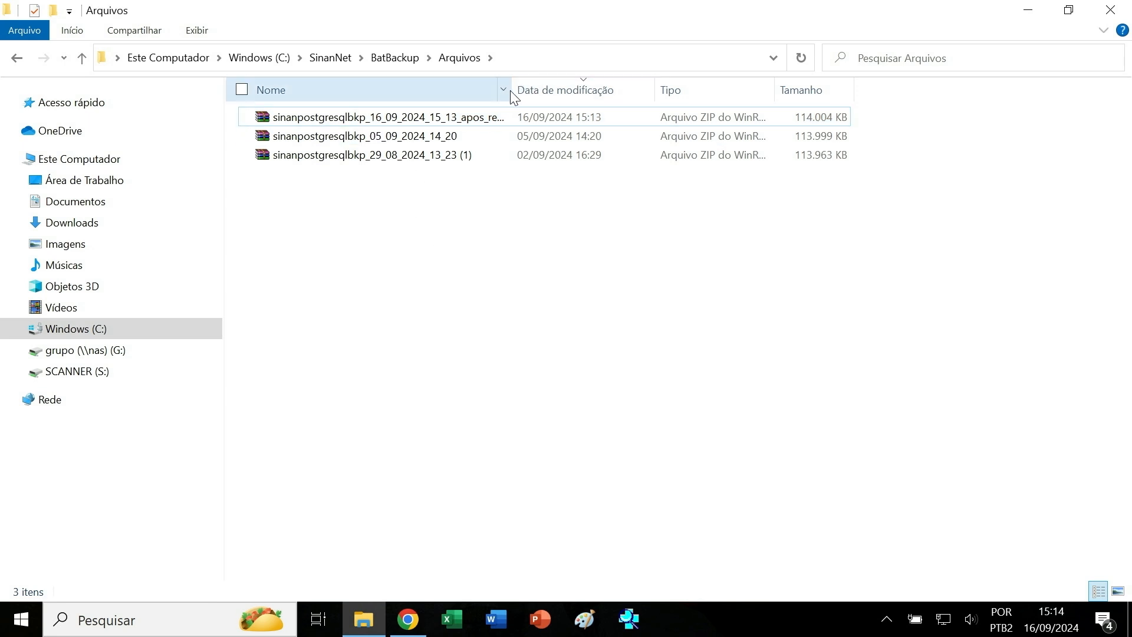
left_click_drag(510, 90, 725, 121)
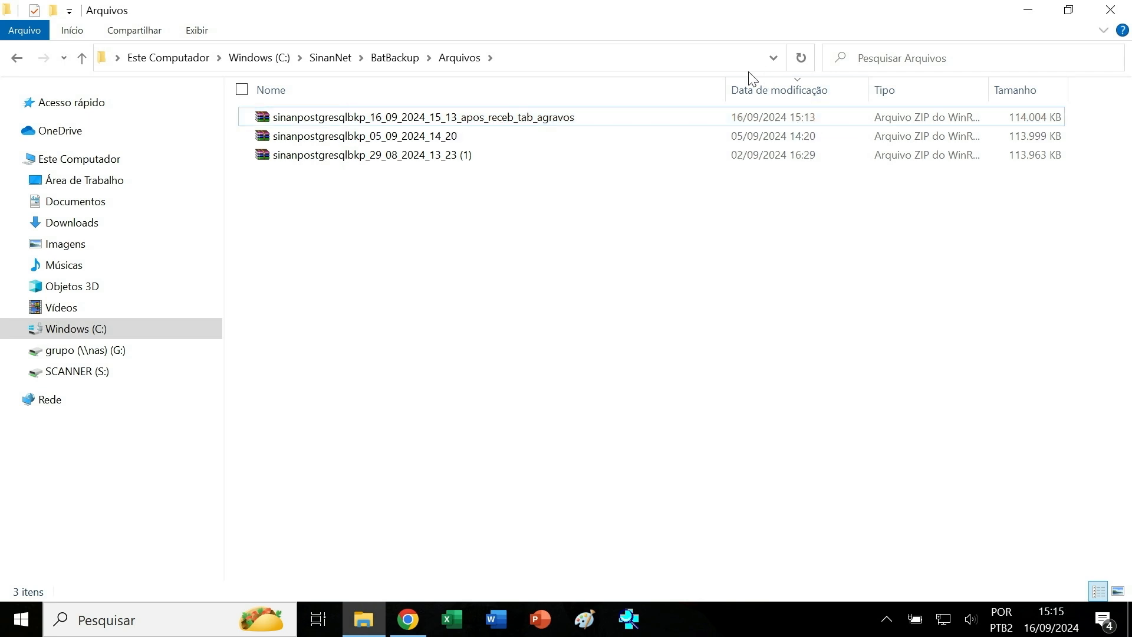
left_click_drag(726, 85, 605, 86)
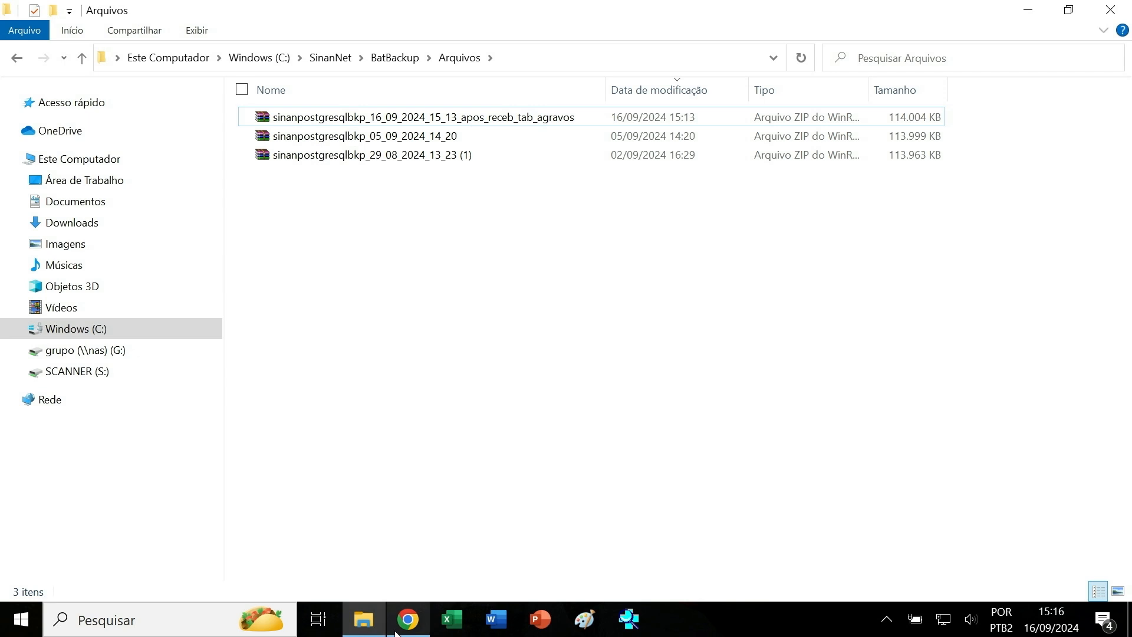
mouse_move(411, 629)
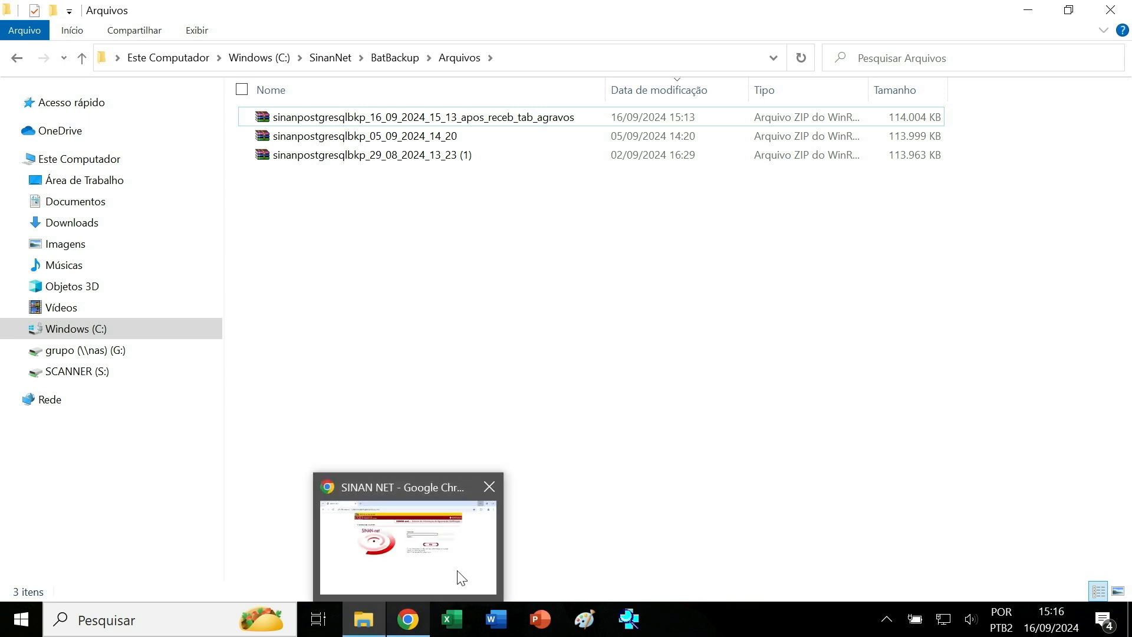
left_click(1029, 12)
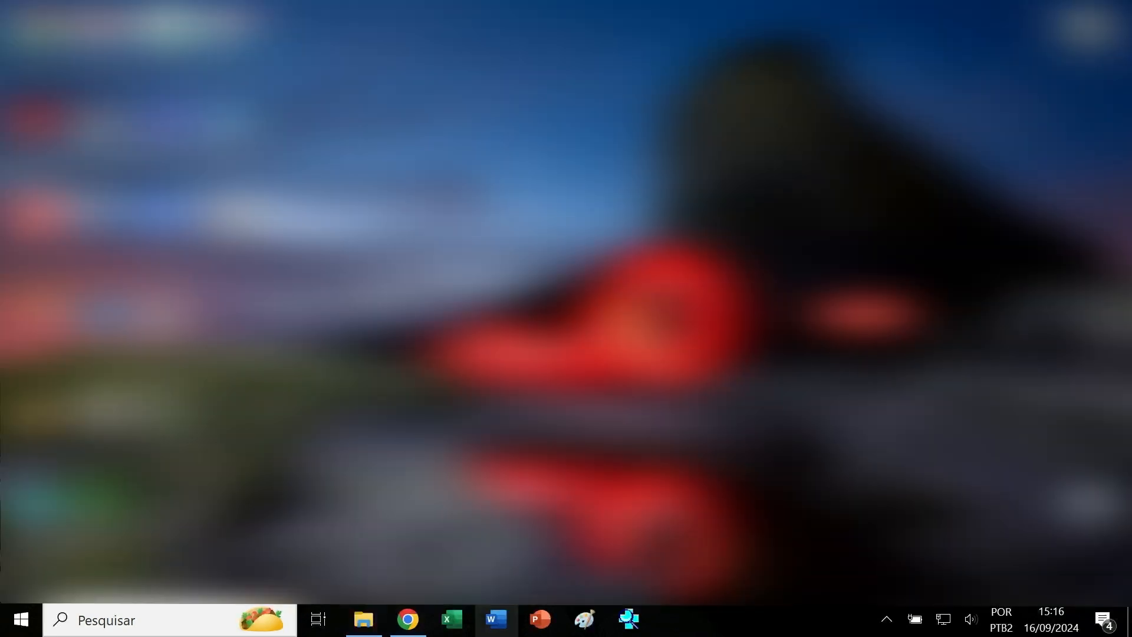
left_click(408, 619)
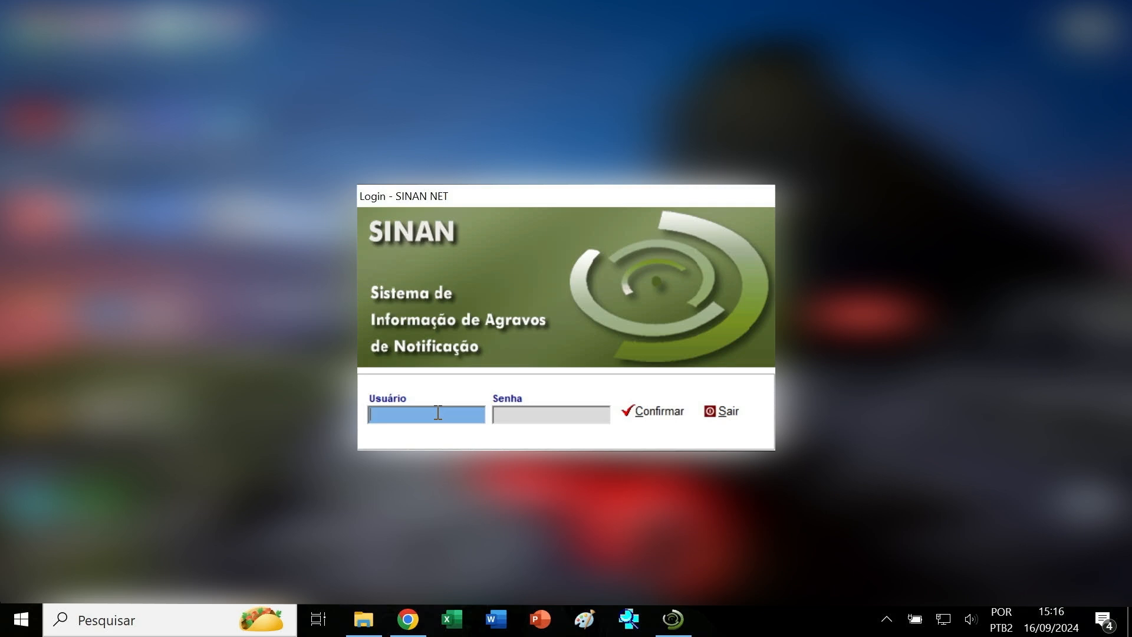
Step: Log in as ADMINISTRADOR with the account password
type("ADMINISTRADOR")
key("Tab")
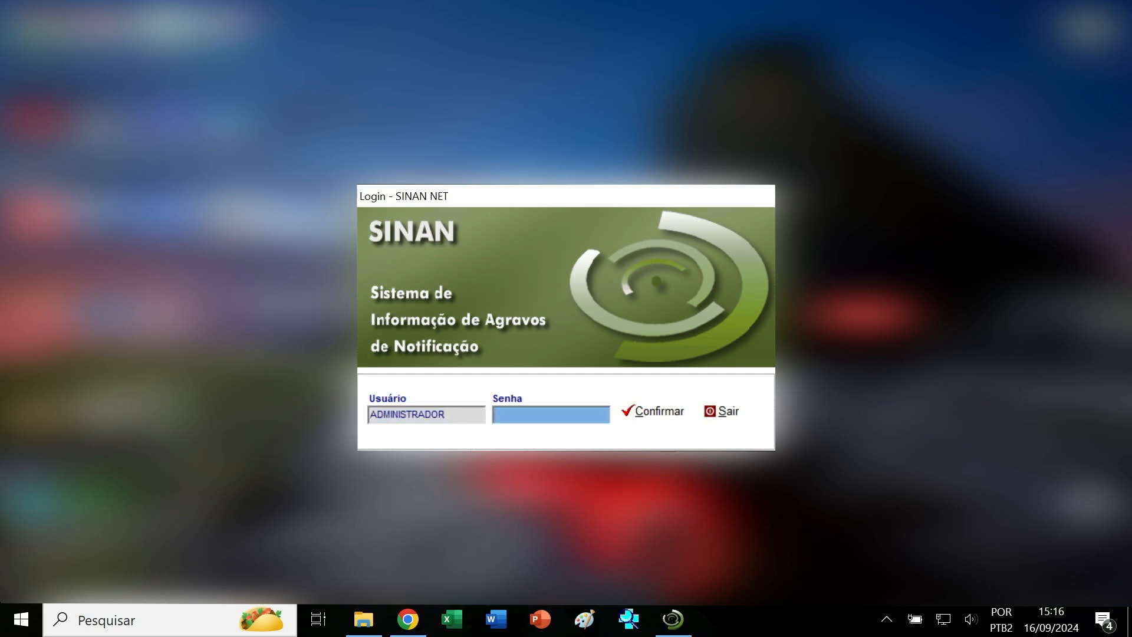
type("*****")
key("Return")
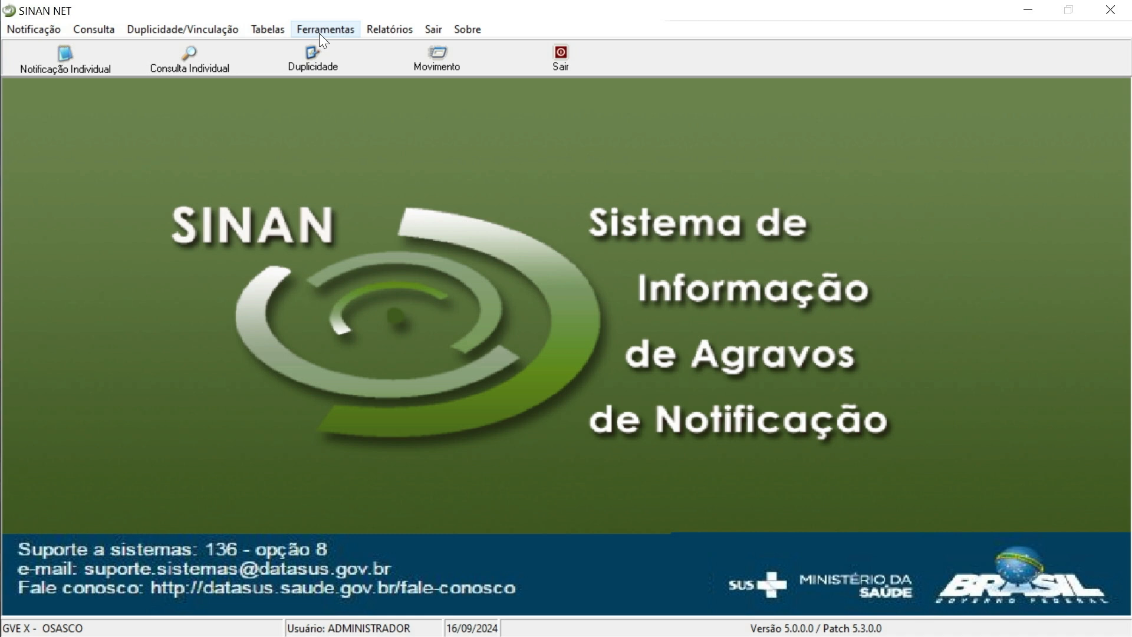
Step: Dismiss the Ferramentas menu and minimize the SINAN NET window
left_click(320, 33)
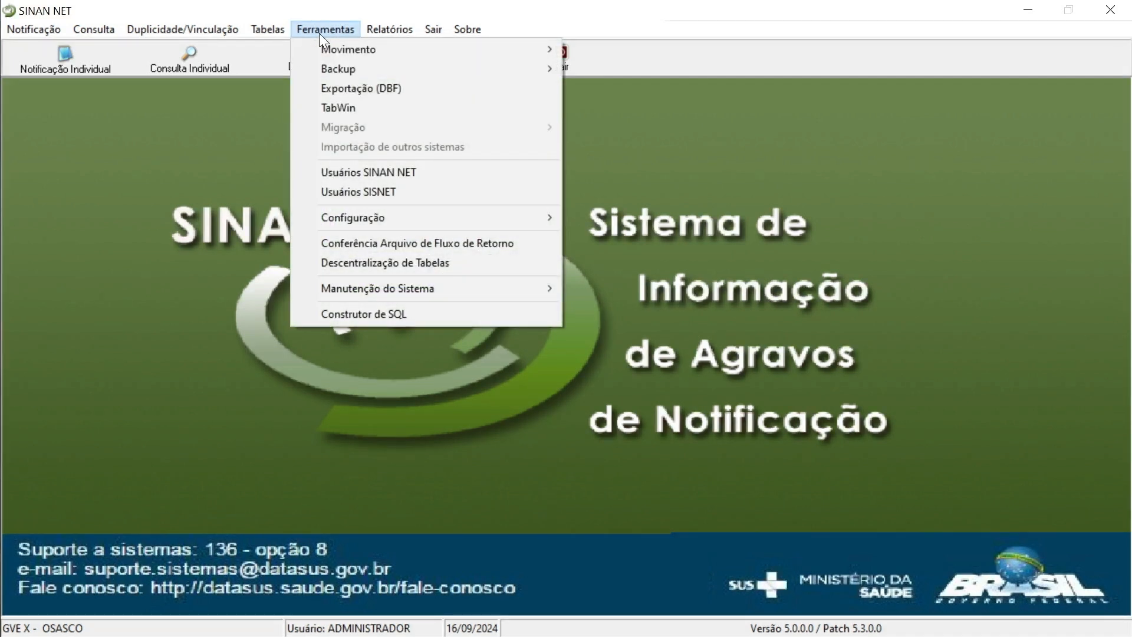
mouse_move(324, 72)
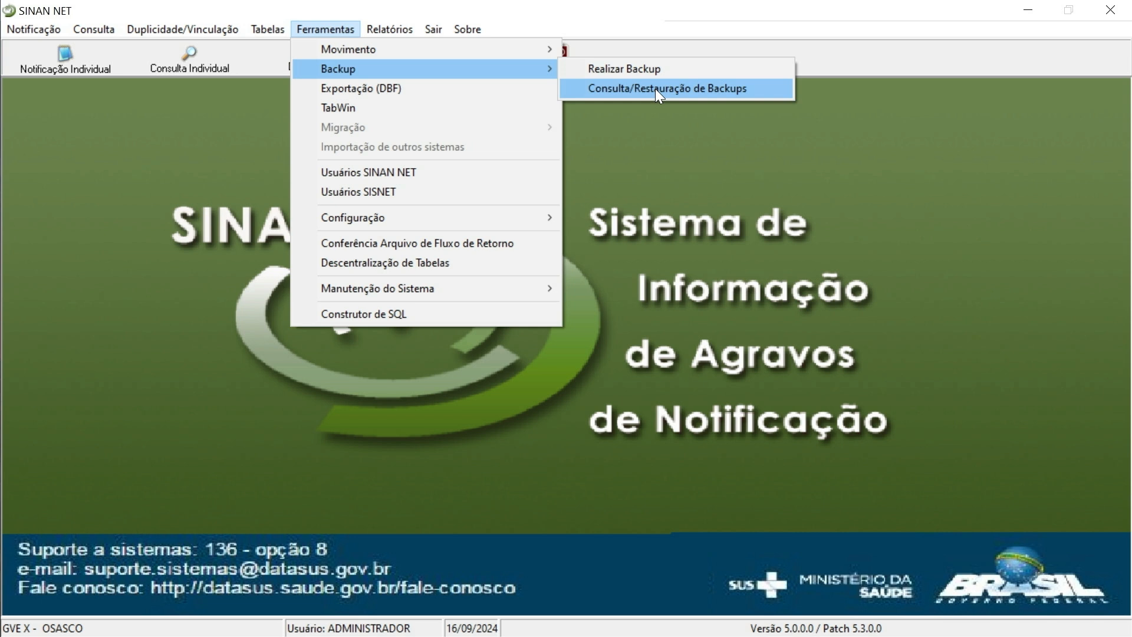
left_click(1028, 11)
left_click(1029, 12)
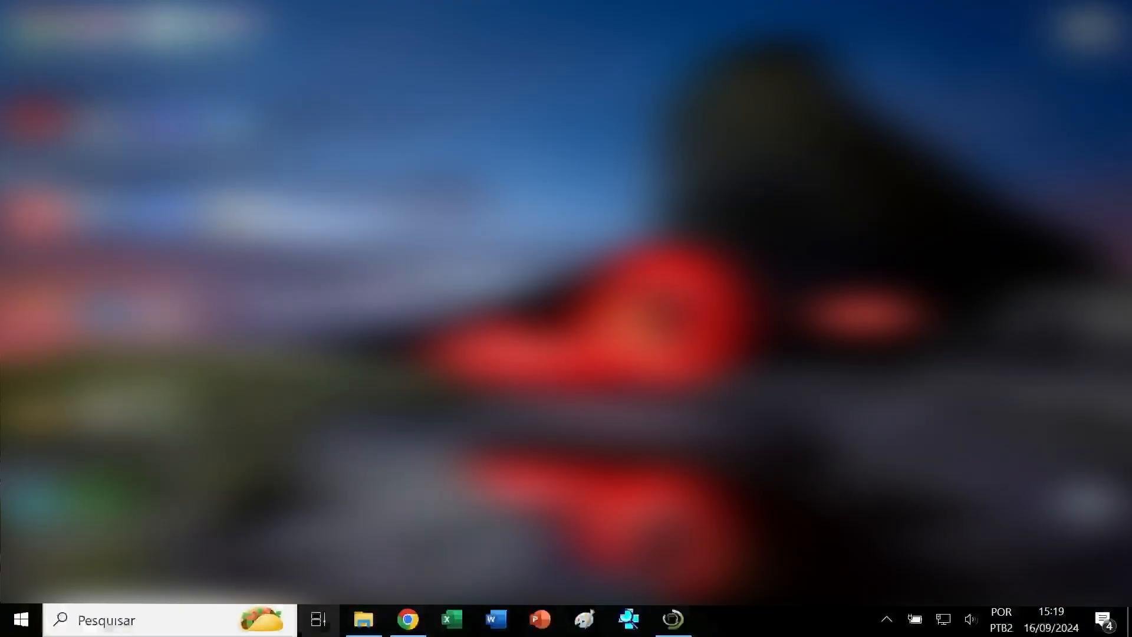
Step: View the Arquivos backup folder in File Explorer, then return to SINAN NET
left_click(364, 620)
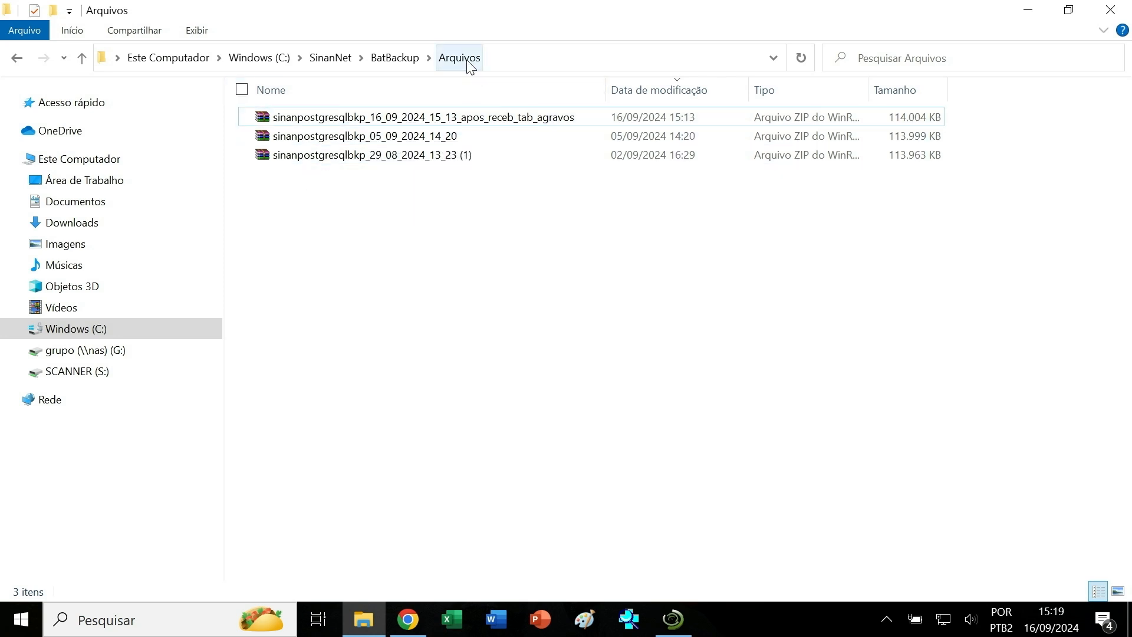
left_click(674, 617)
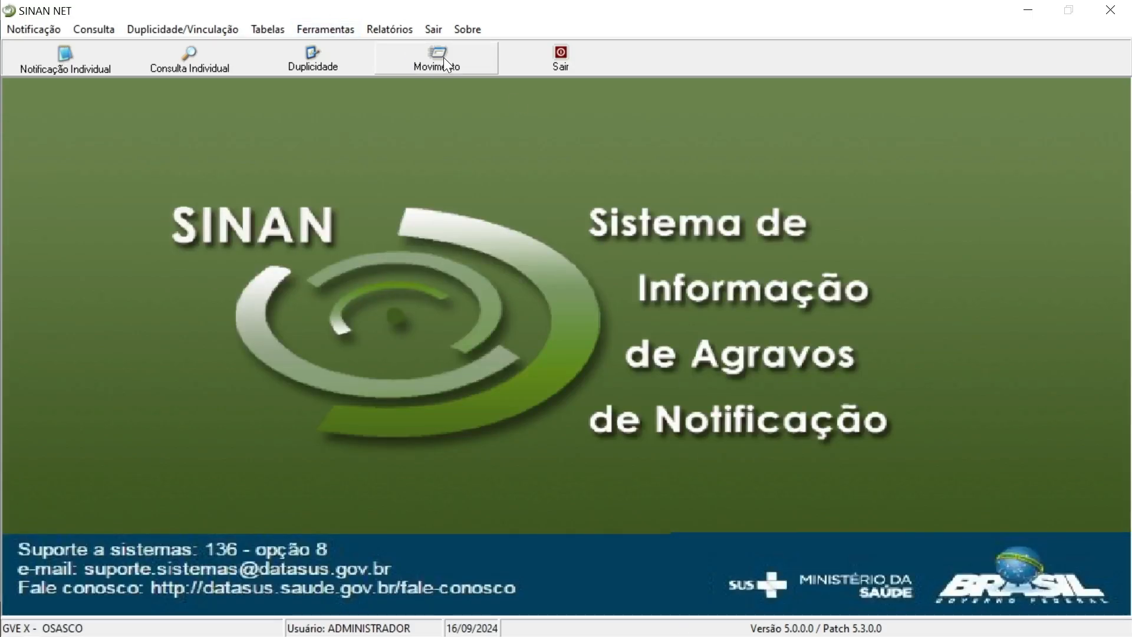
Step: Open Consulta/Restauração de Backups and start restoring via Procurar Arquivo, confirming the prompts
left_click(348, 27)
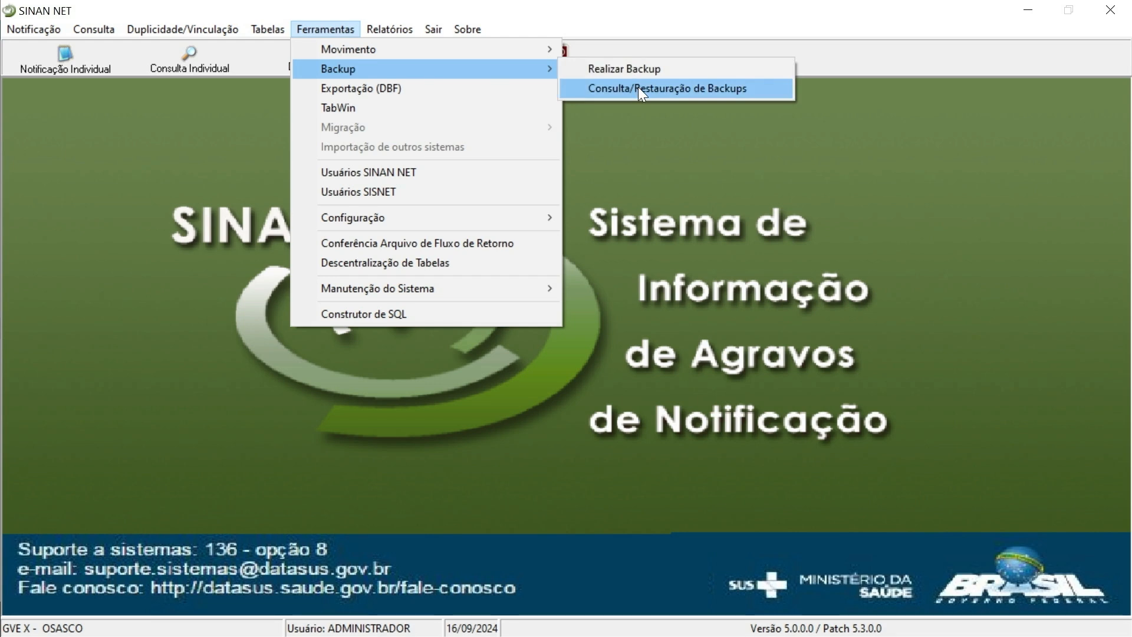
left_click(640, 89)
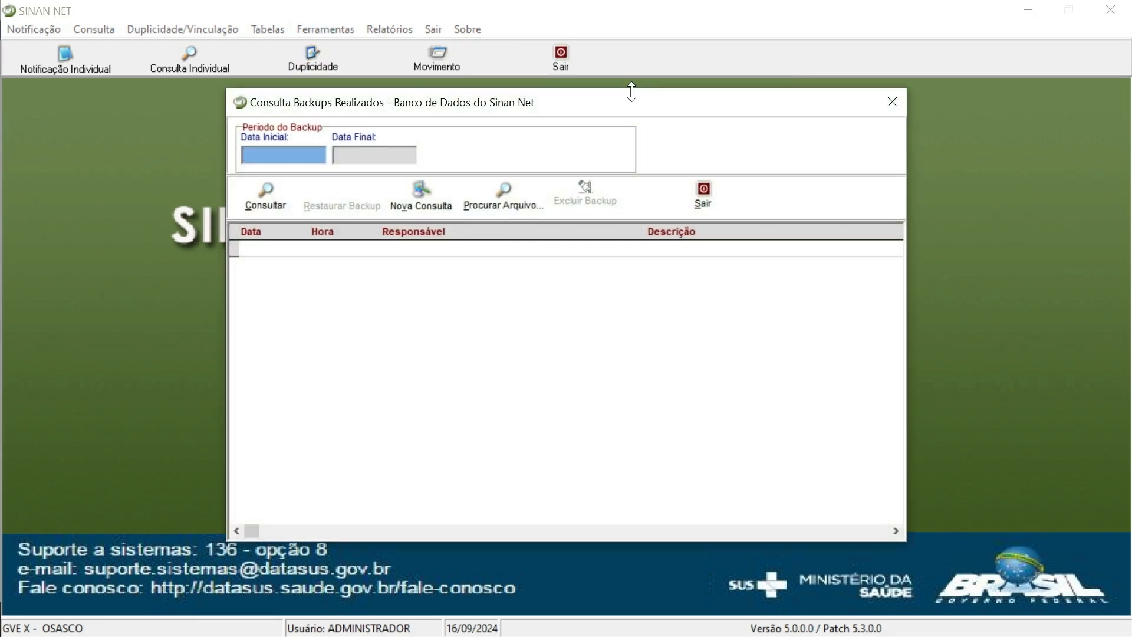
left_click_drag(629, 106, 509, 98)
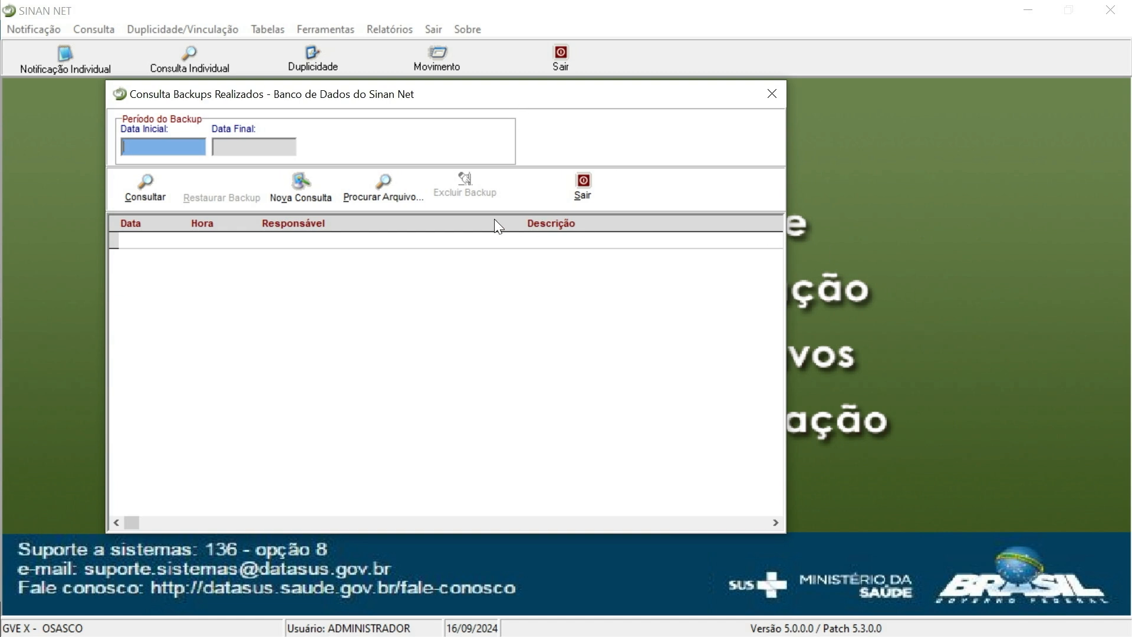
left_click(373, 191)
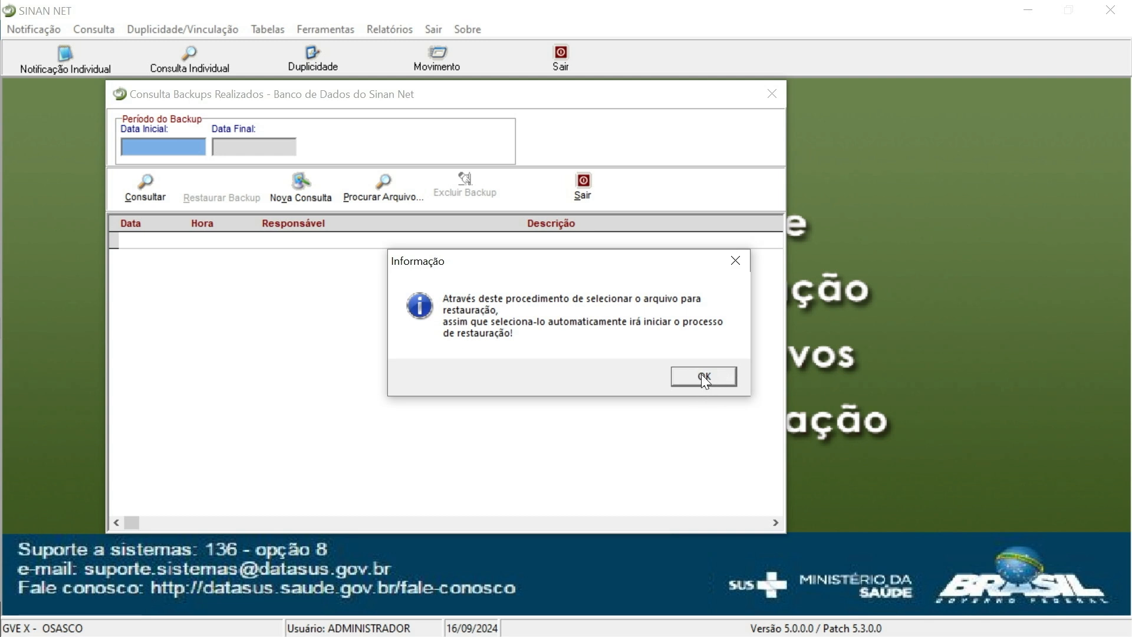
left_click(702, 375)
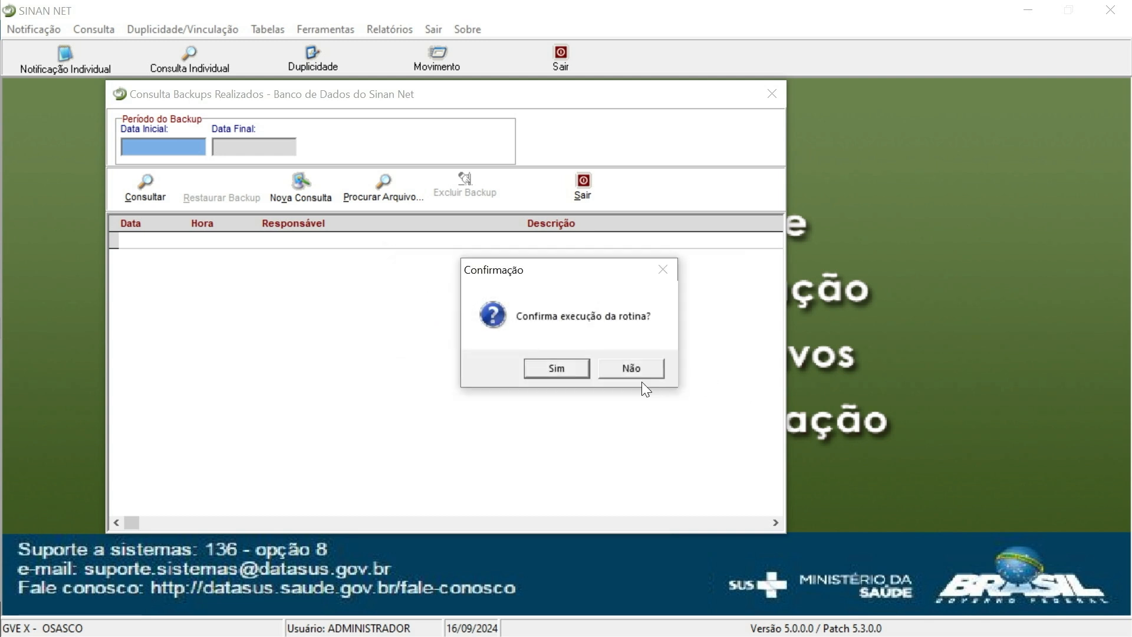
left_click(553, 367)
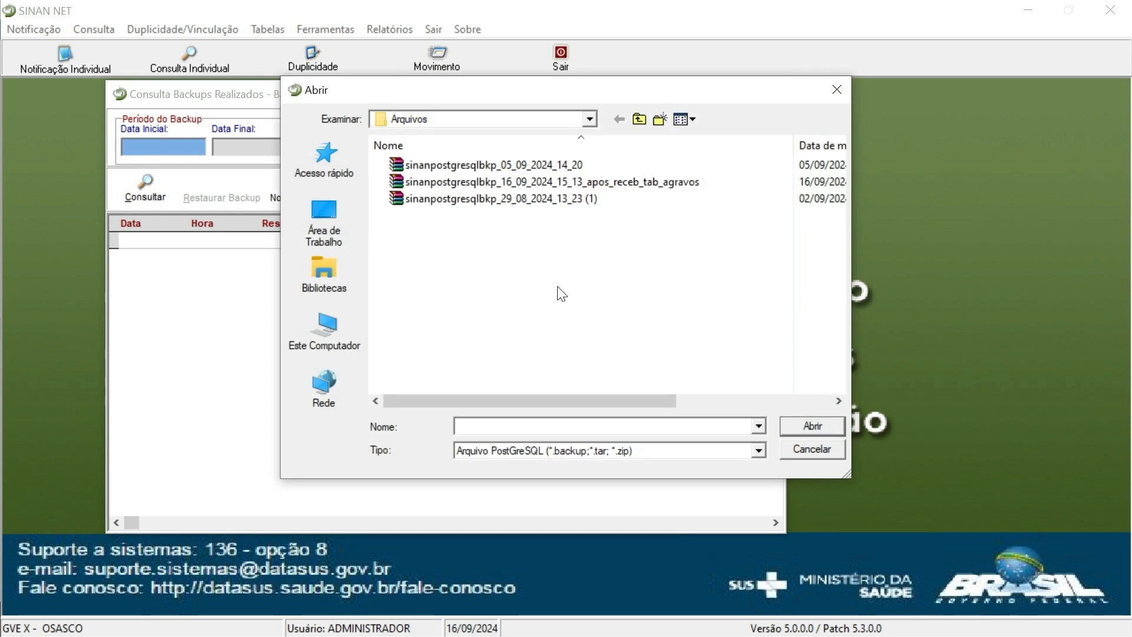
Step: Browse to the Arquivos backup folder in the Abrir dialog
left_click(590, 119)
left_click(592, 114)
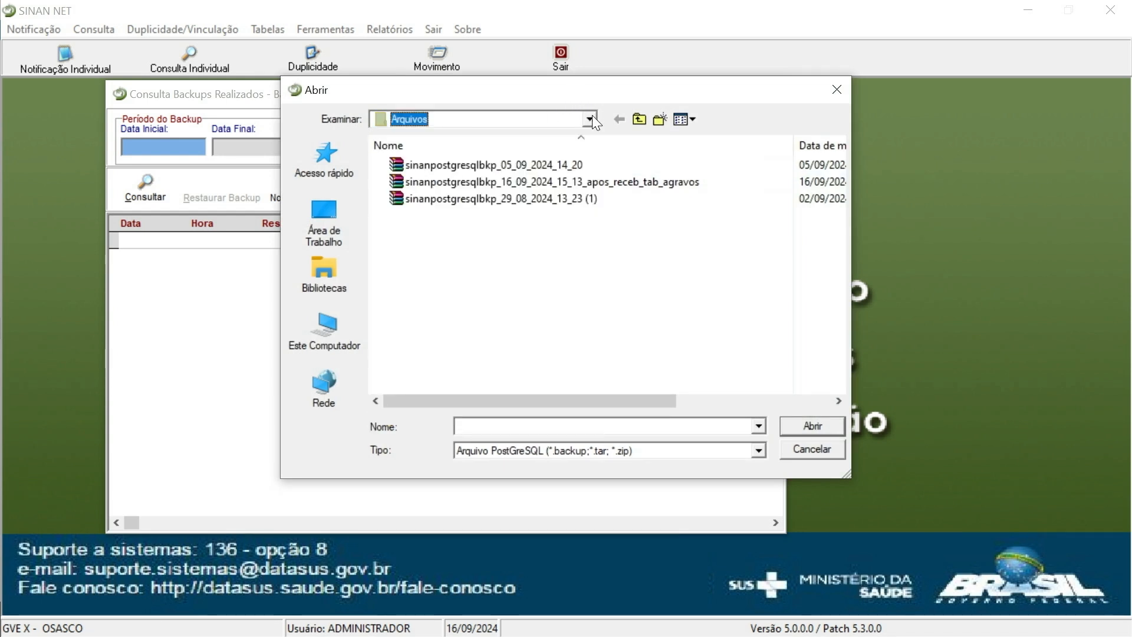
left_click(592, 115)
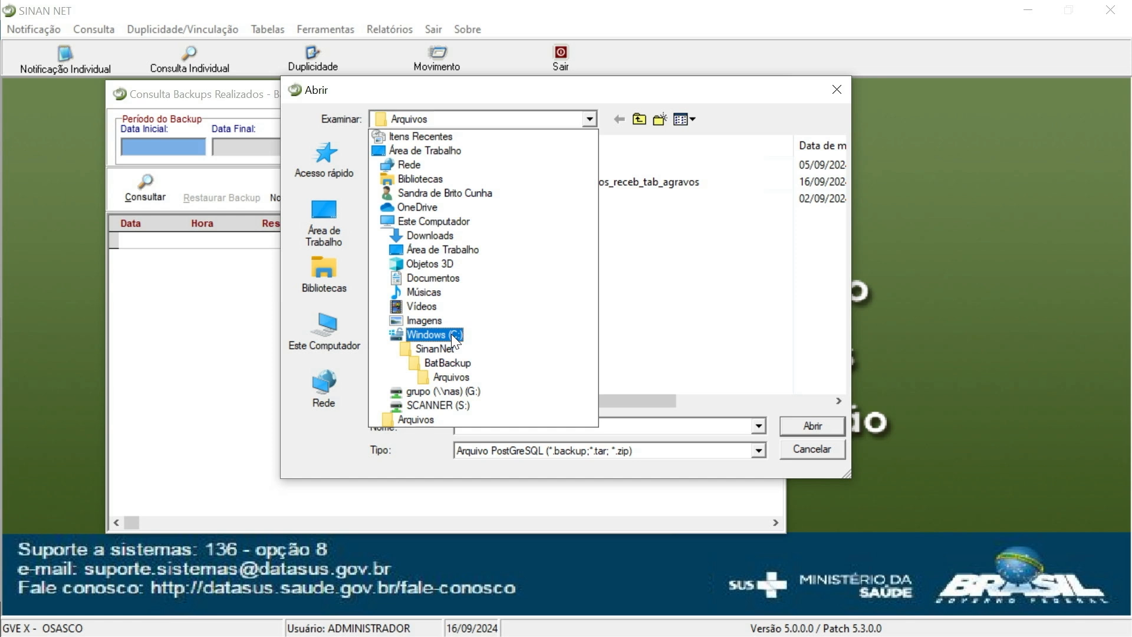
left_click(455, 377)
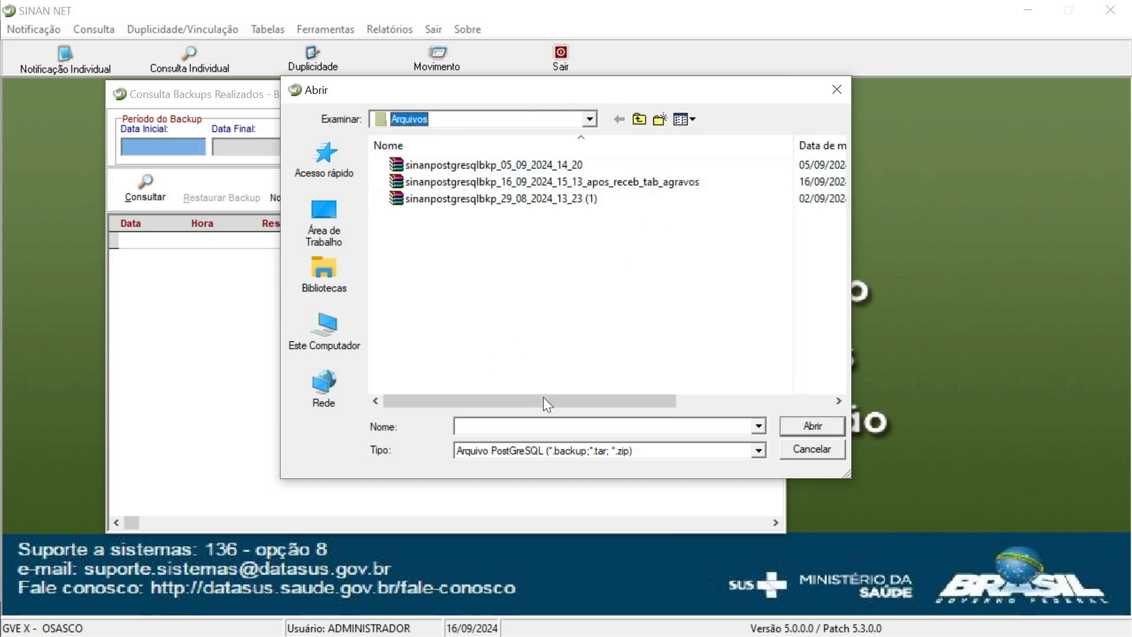
left_click_drag(543, 397, 601, 399)
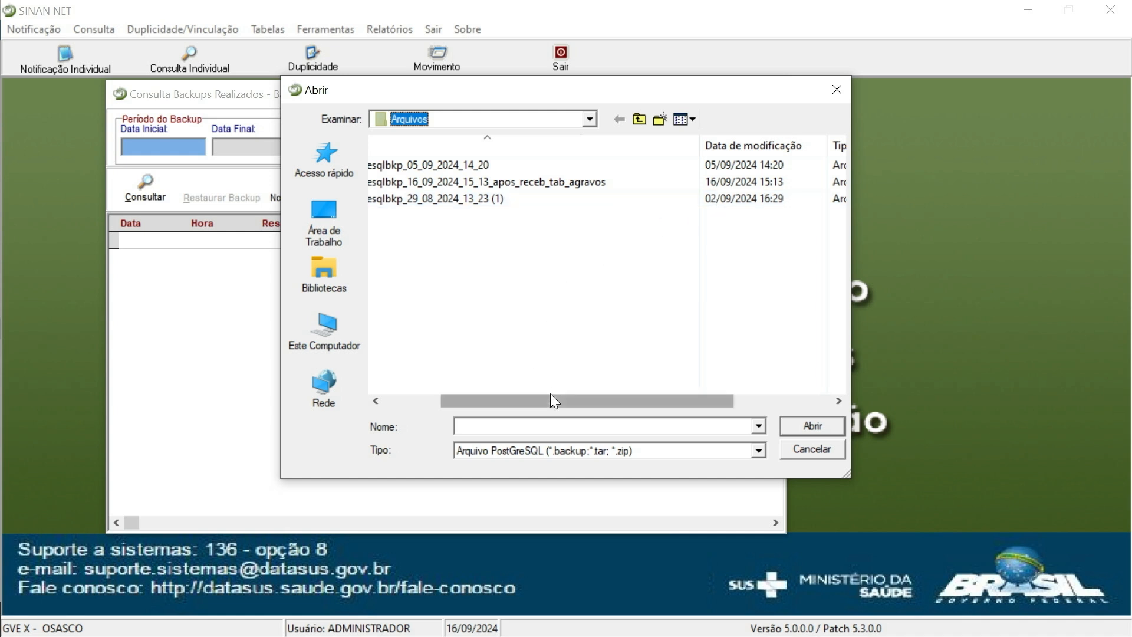
left_click_drag(550, 397, 488, 399)
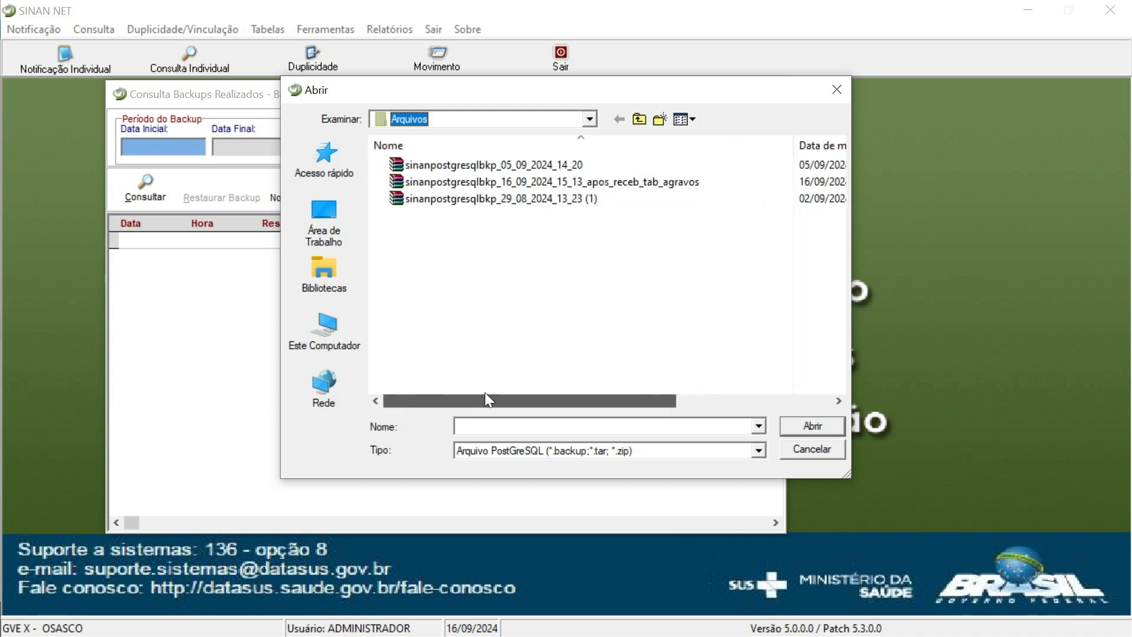
Step: Select the 16_09_2024 backup file and highlight its '_apos_receb_tab_agravos' suffix for renaming
left_click(522, 165)
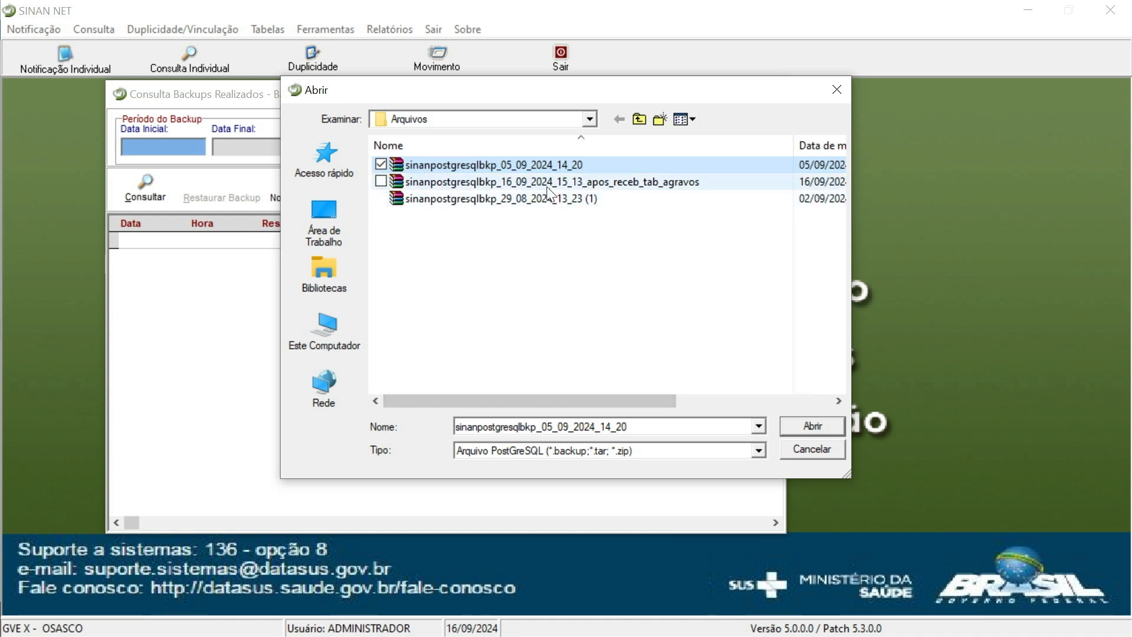
left_click(565, 182)
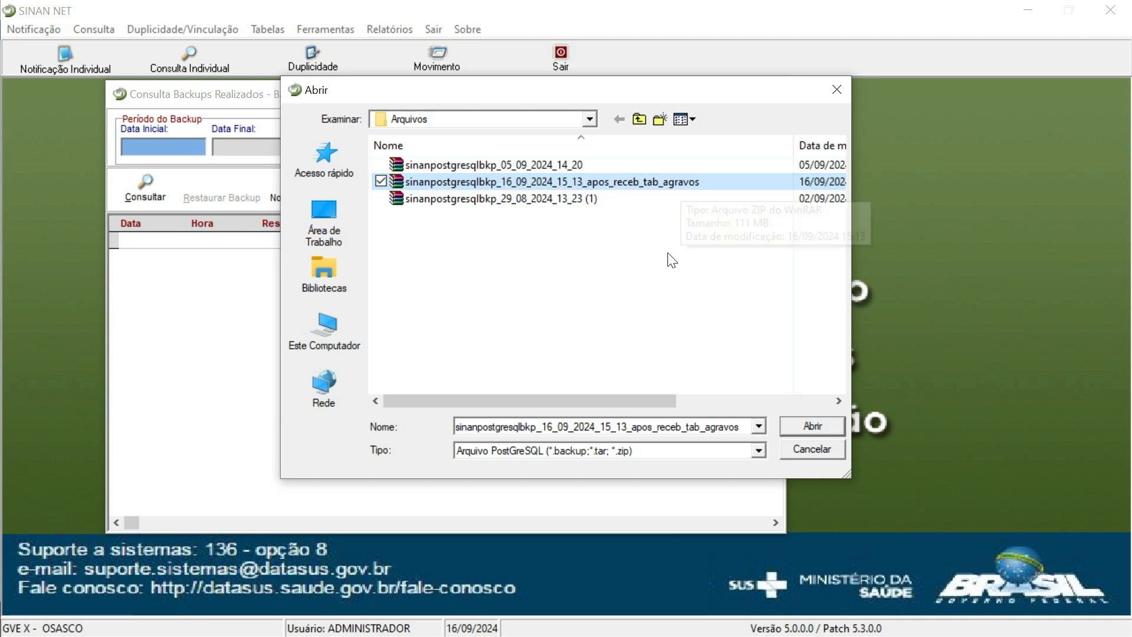
left_click(600, 183)
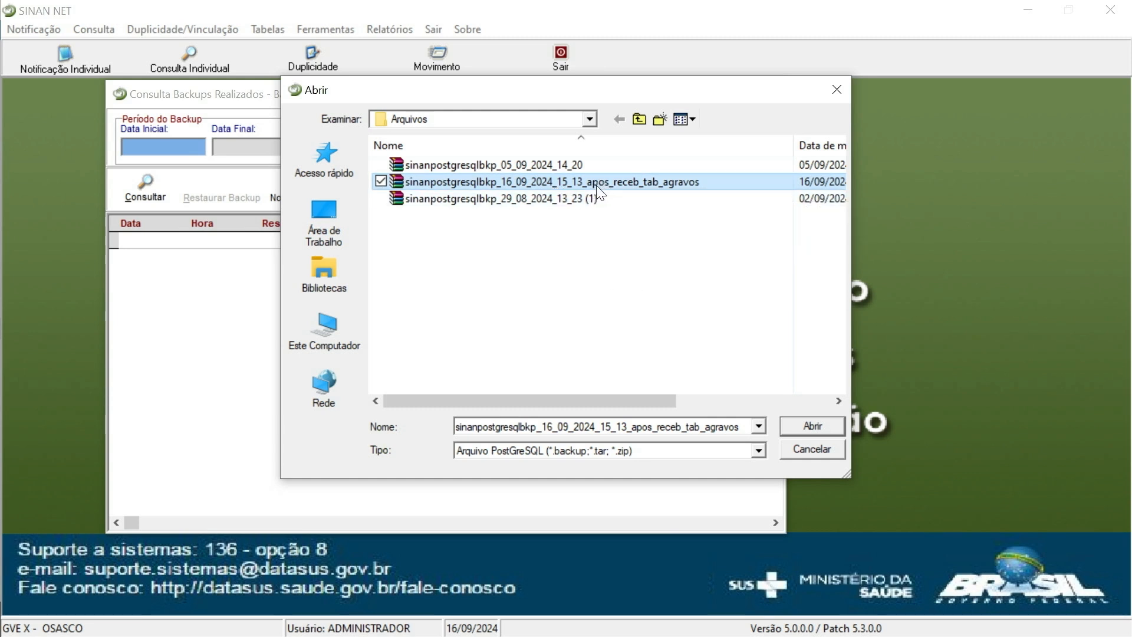
left_click_drag(588, 182, 705, 181)
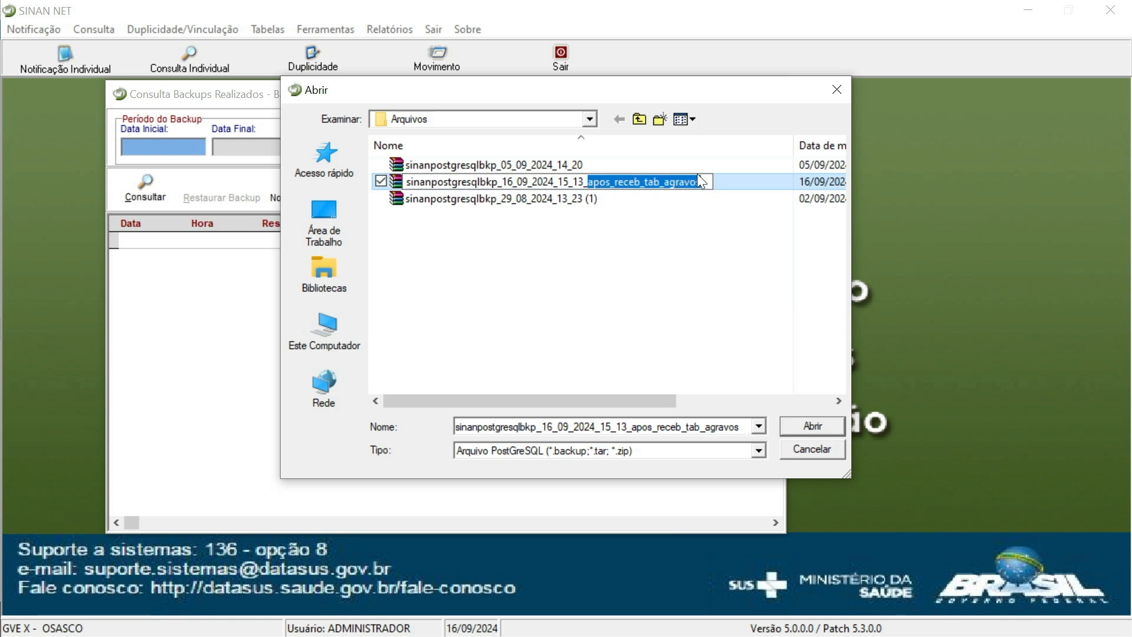
Step: Rename the backup to sinanpostgresqlbkp_16_09_2024_15_13 and open it for restoring
key("BackSpace")
key("BackSpace")
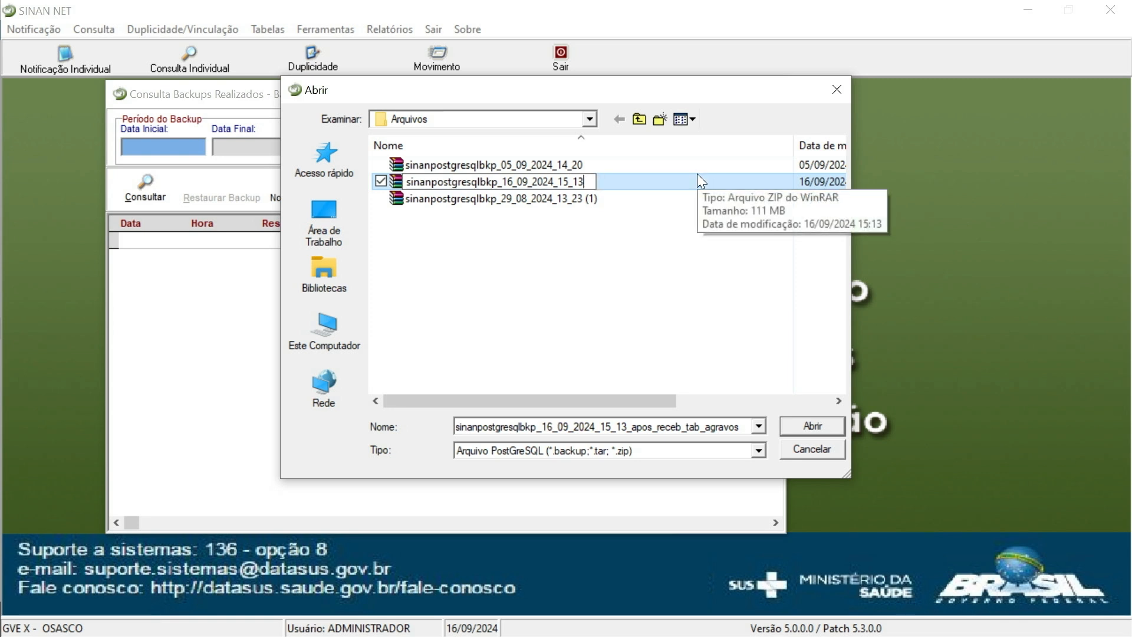
key("Return")
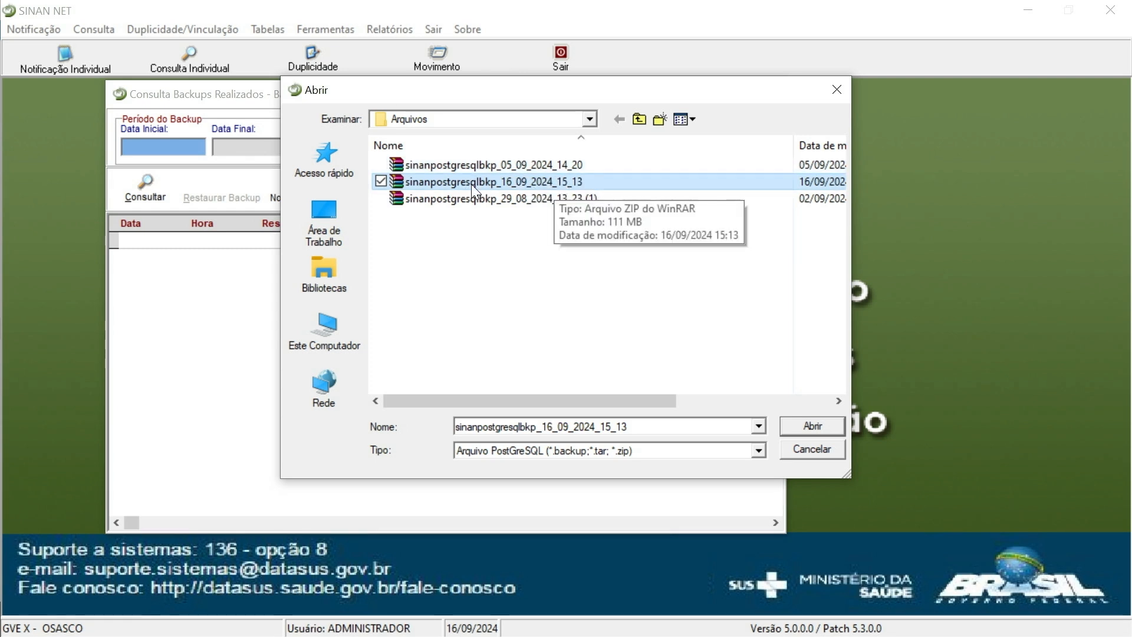
left_click(812, 427)
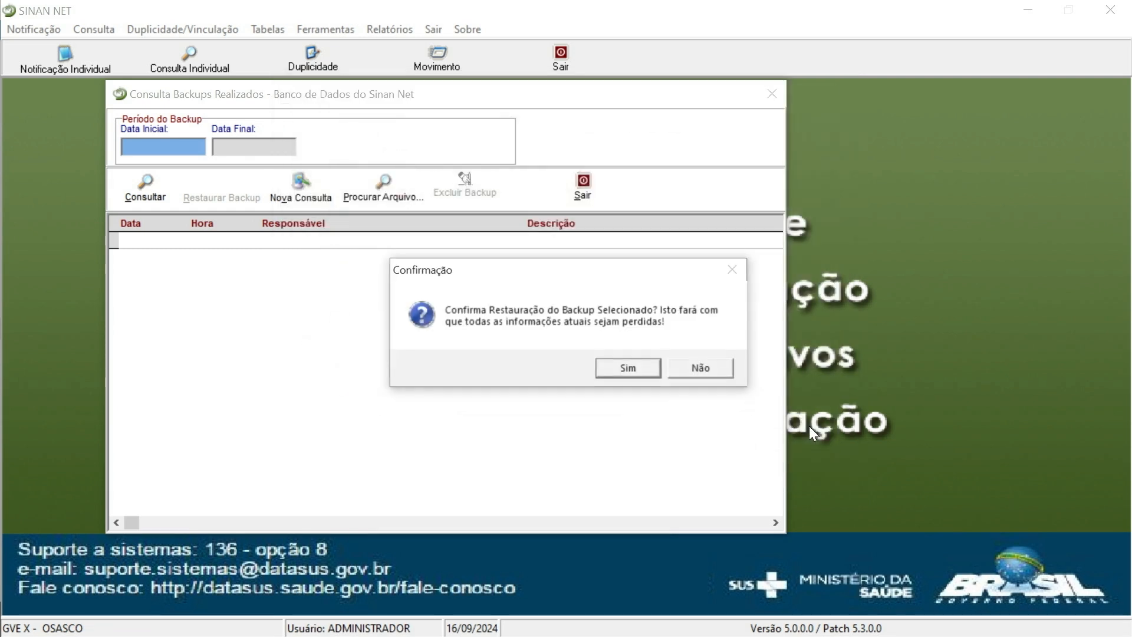
Step: Approve the restore, database shutdown, tables/users and localidades prompts so the restore runs
left_click(626, 368)
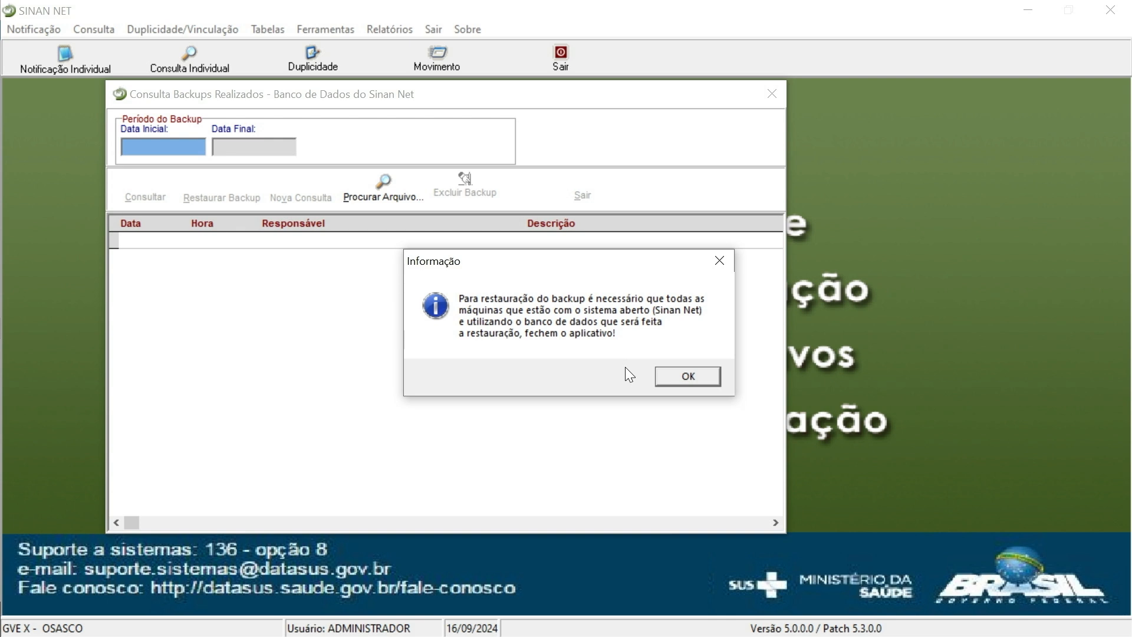
left_click(687, 376)
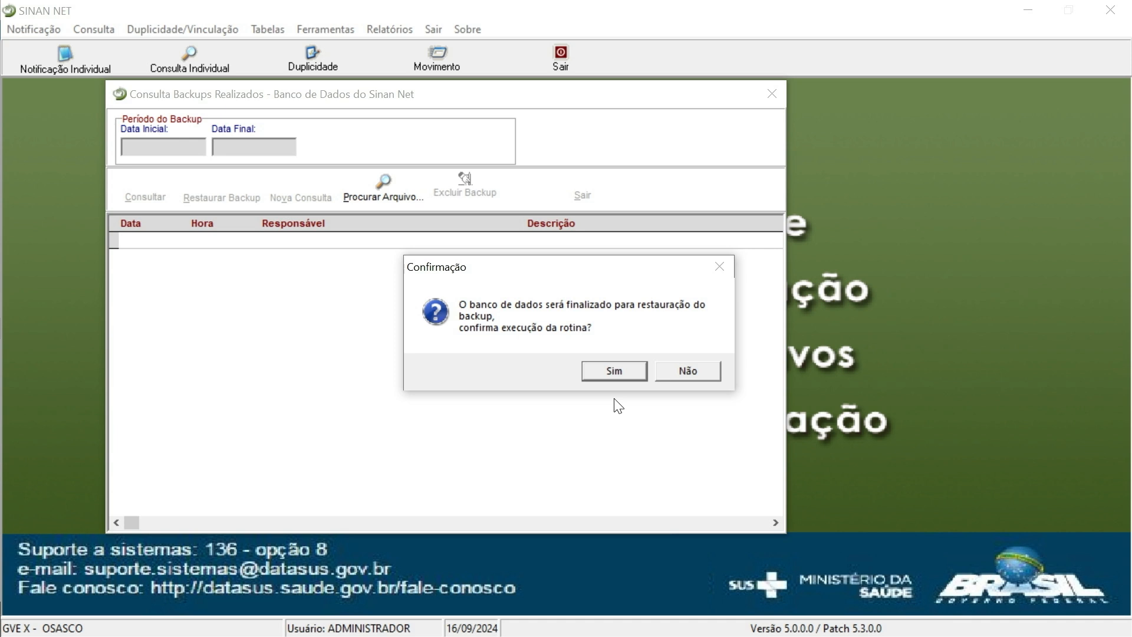
left_click(618, 368)
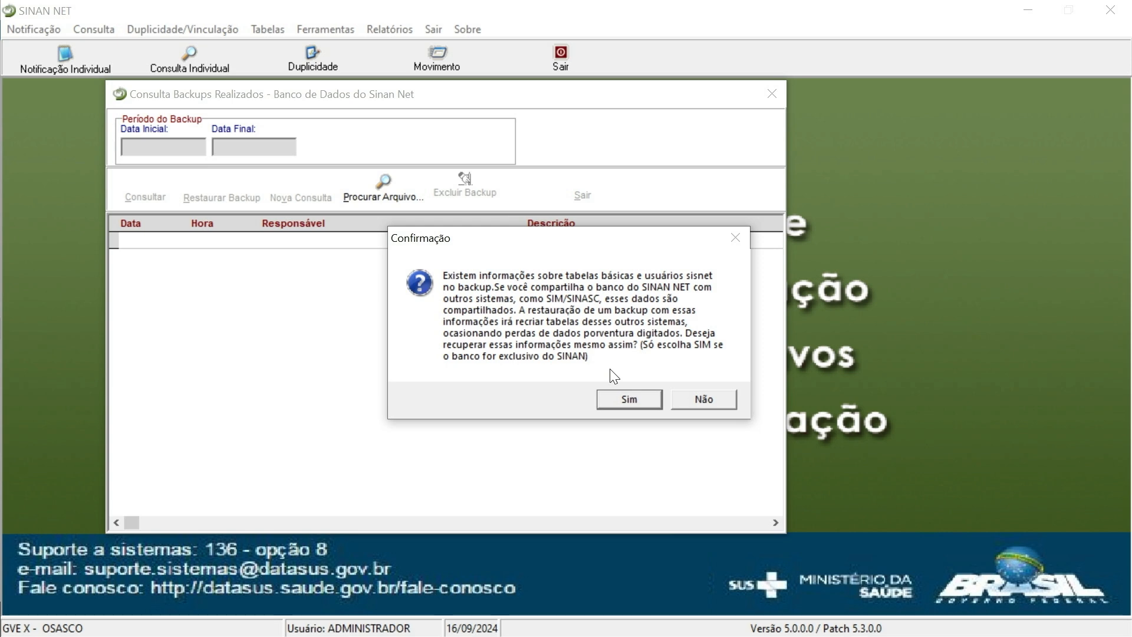
left_click(623, 398)
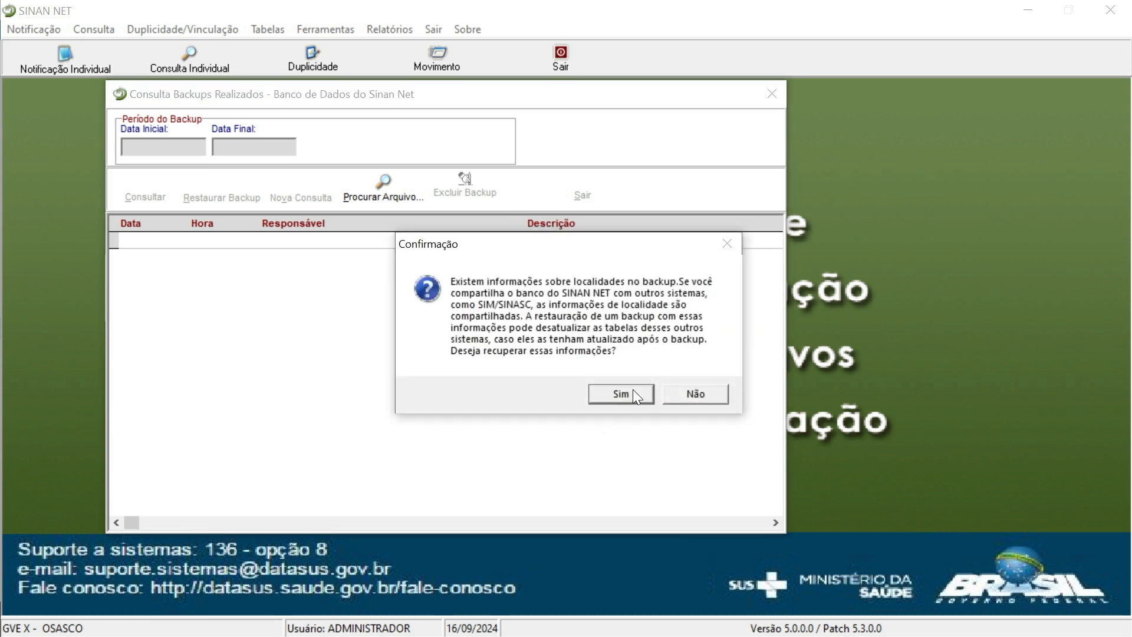
left_click(625, 393)
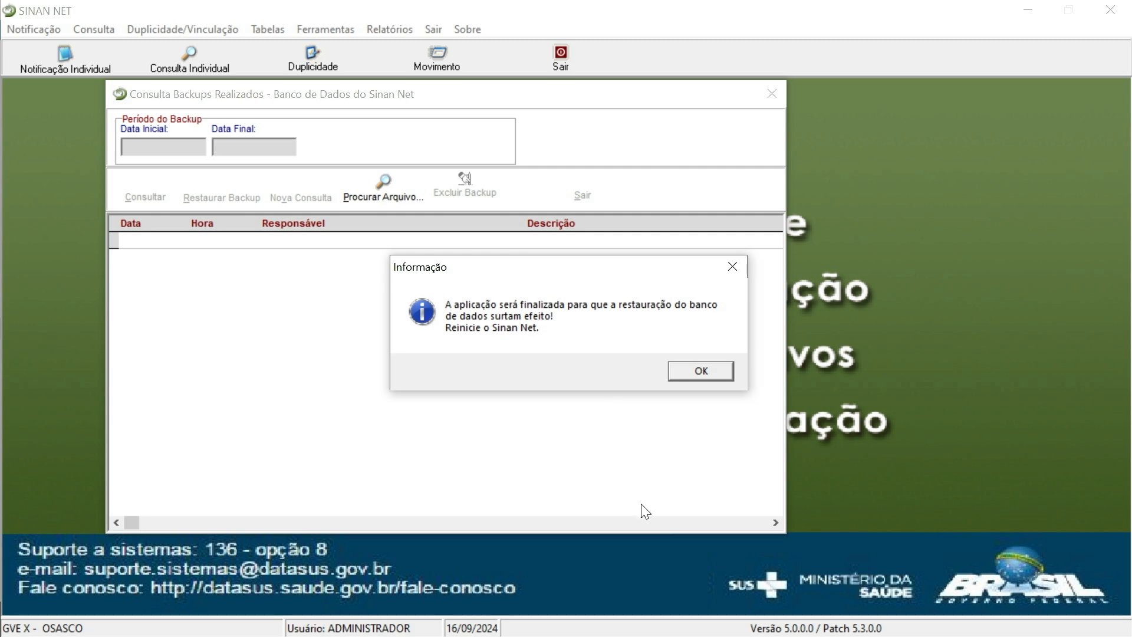
Step: Accept the SINAN NET closing notice and close the Arquivos folder window
left_click(700, 371)
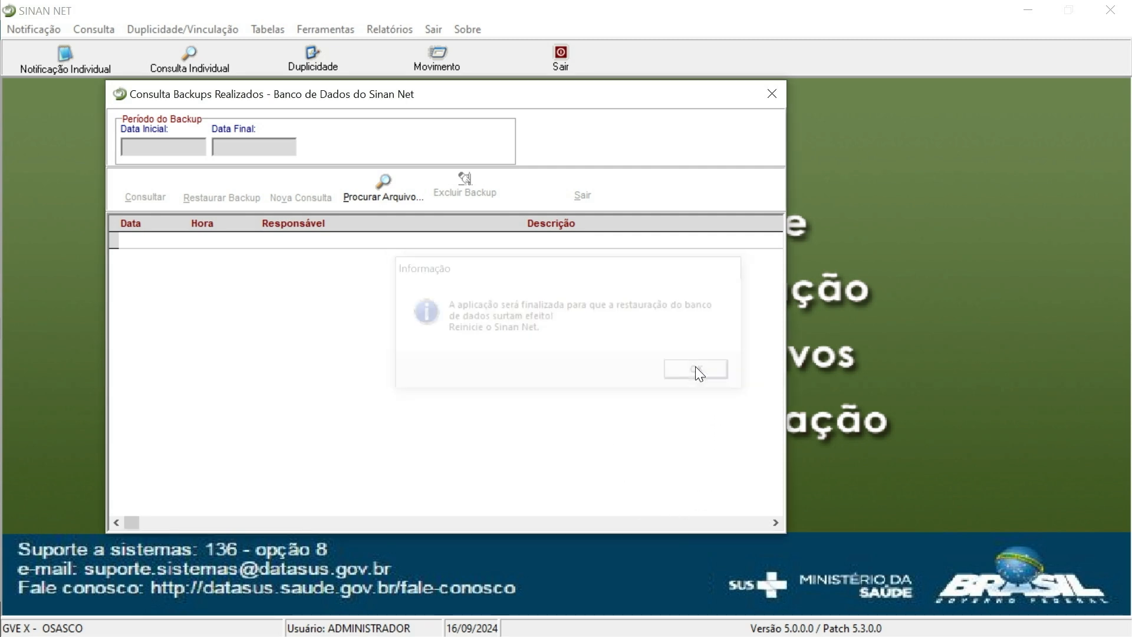
left_click(1113, 12)
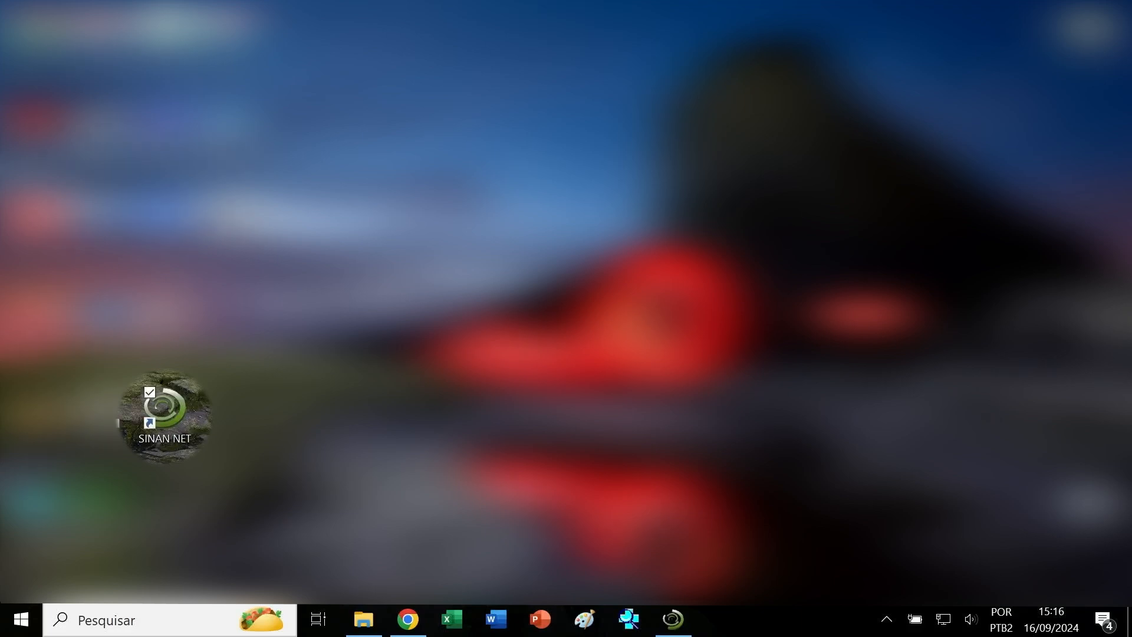
Step: Relaunch SINAN NET and log in as ADMINISTRADOR with the account password
double_click(177, 420)
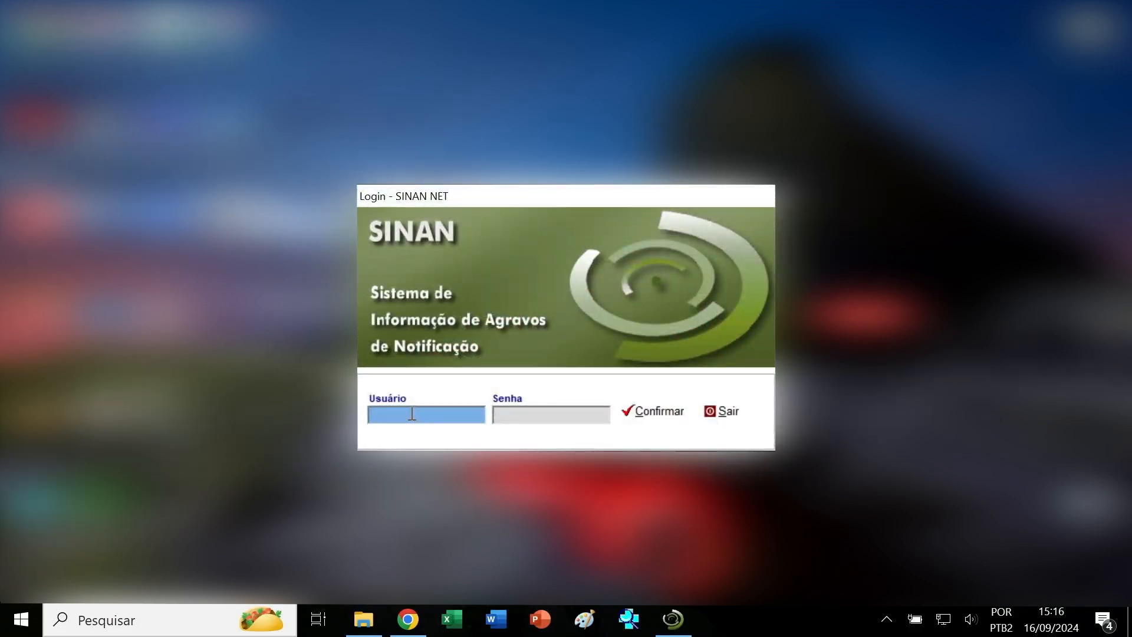
type("ADMINISTRADOR")
key("Tab")
type("*")
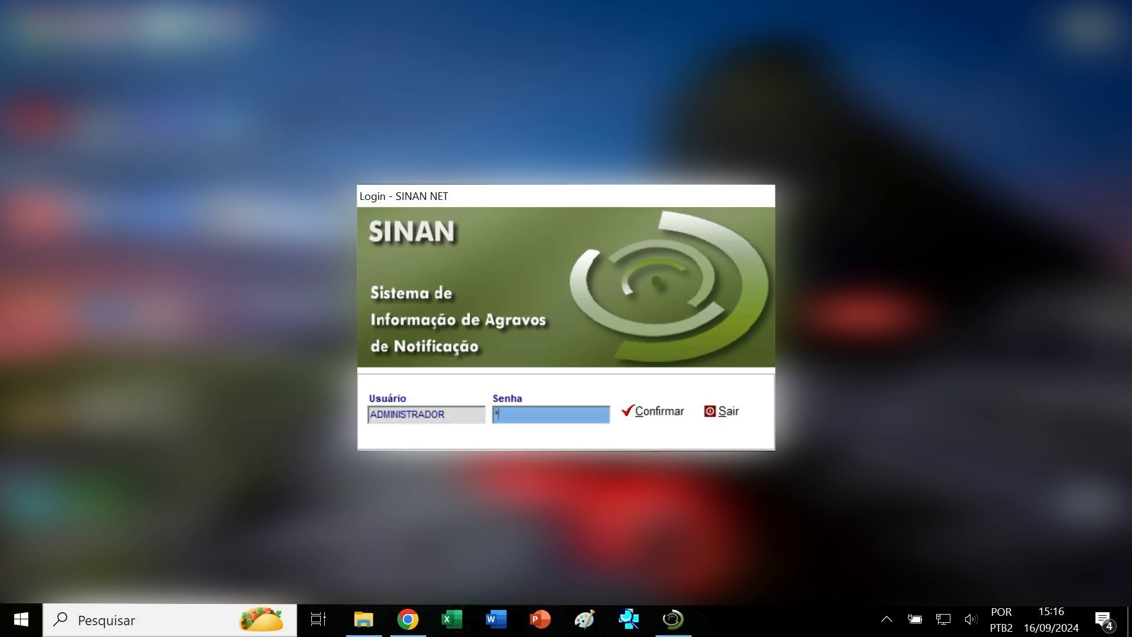
key("Return")
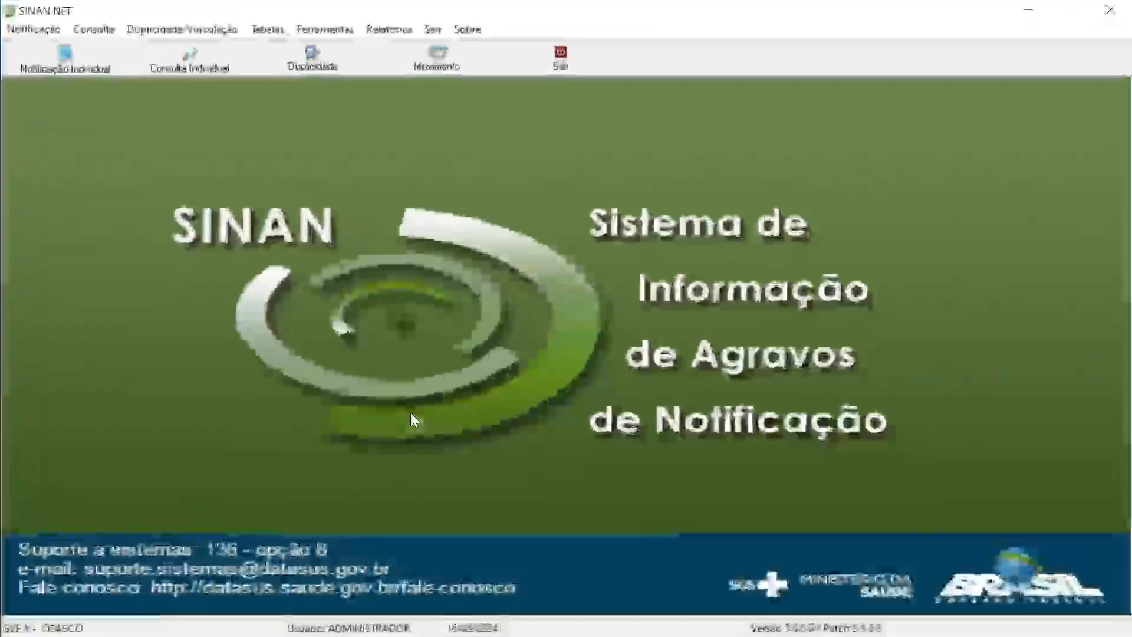